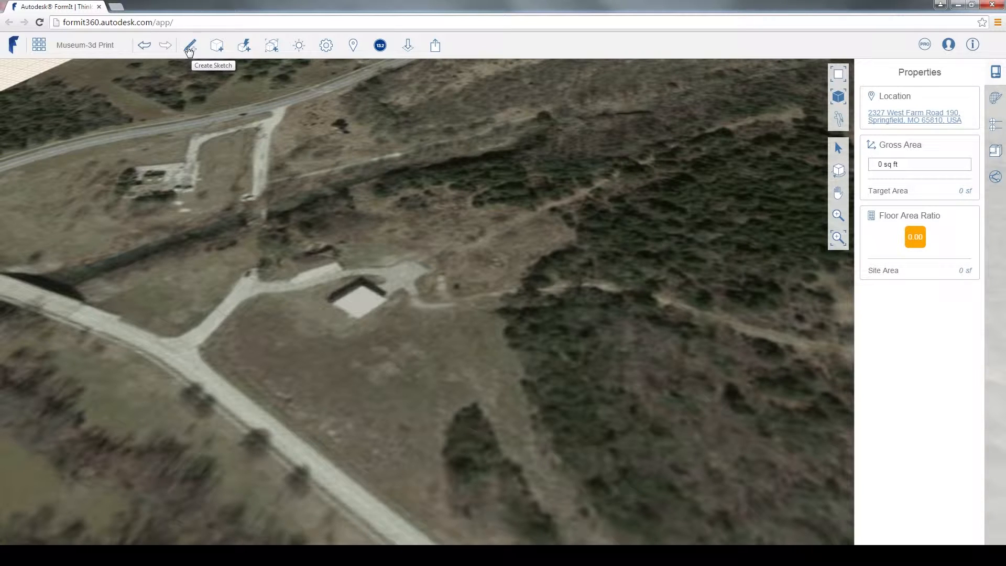
- Sketch a closed 100' by 50' rectangular footprint with lines over the existing building on the satellite image
{"action": "left_click", "coordinate": [189, 48]}
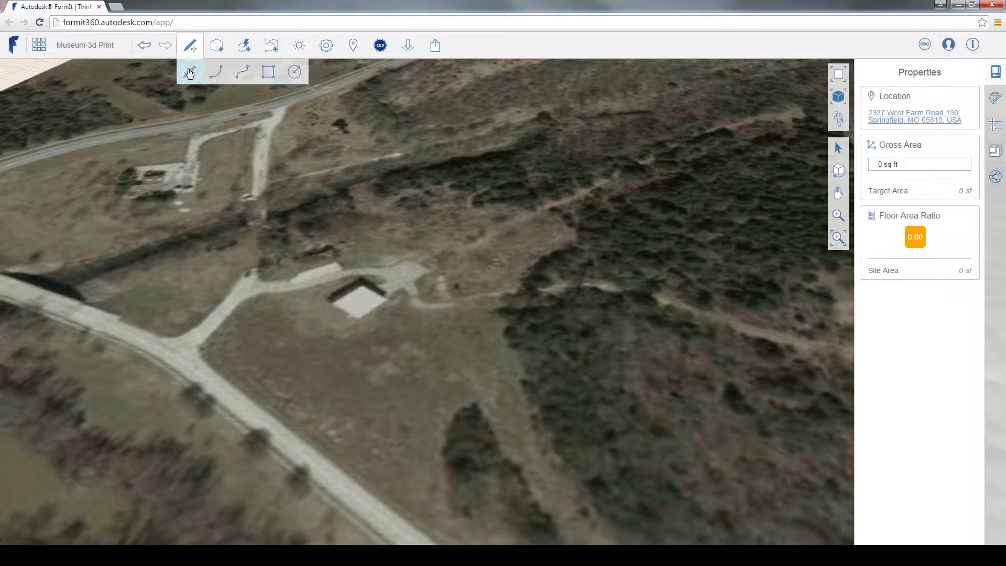
{"action": "left_click", "coordinate": [327, 307]}
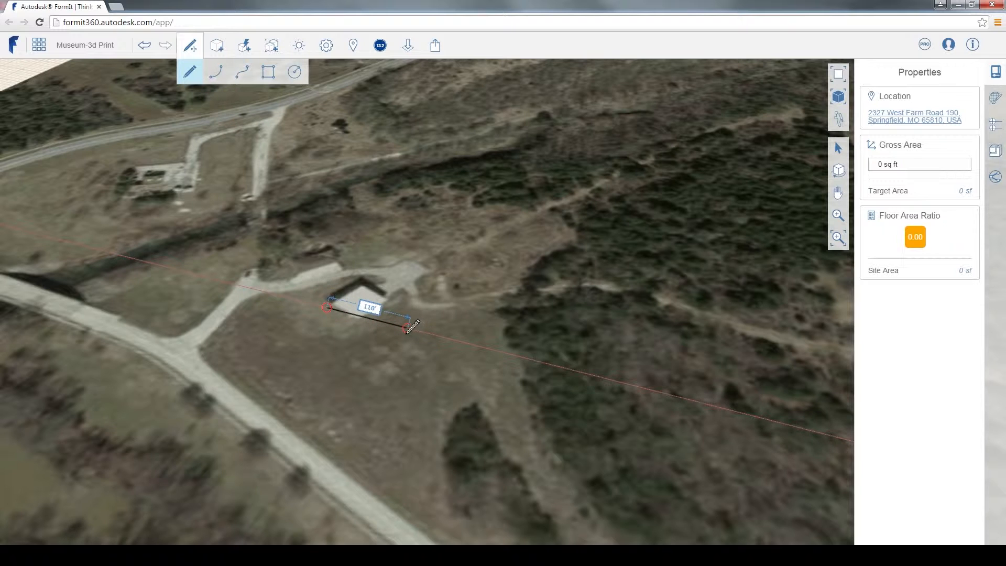
{"action": "left_click", "coordinate": [400, 326]}
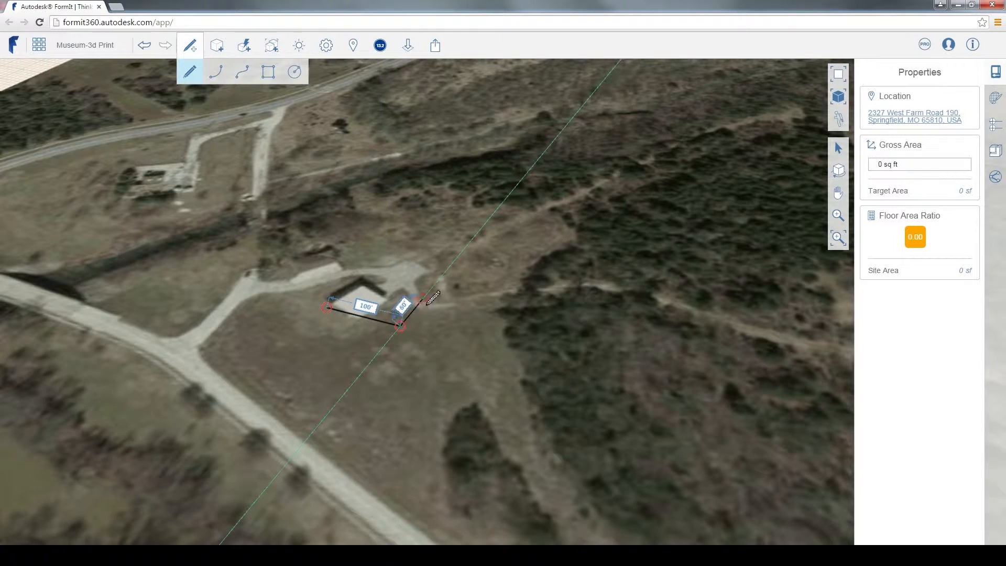
{"action": "left_click", "coordinate": [420, 304]}
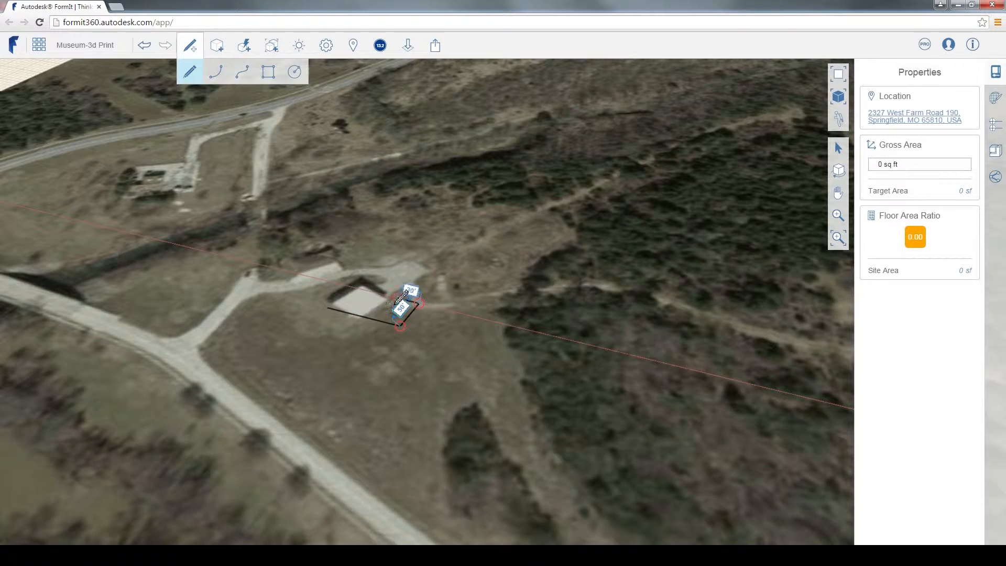
{"action": "left_click", "coordinate": [348, 286]}
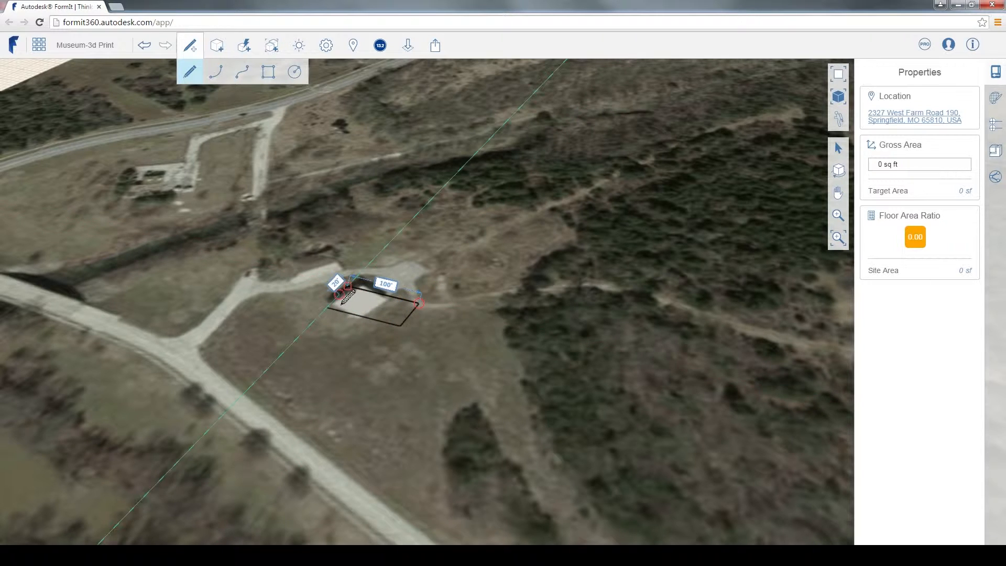
{"action": "left_click", "coordinate": [328, 309]}
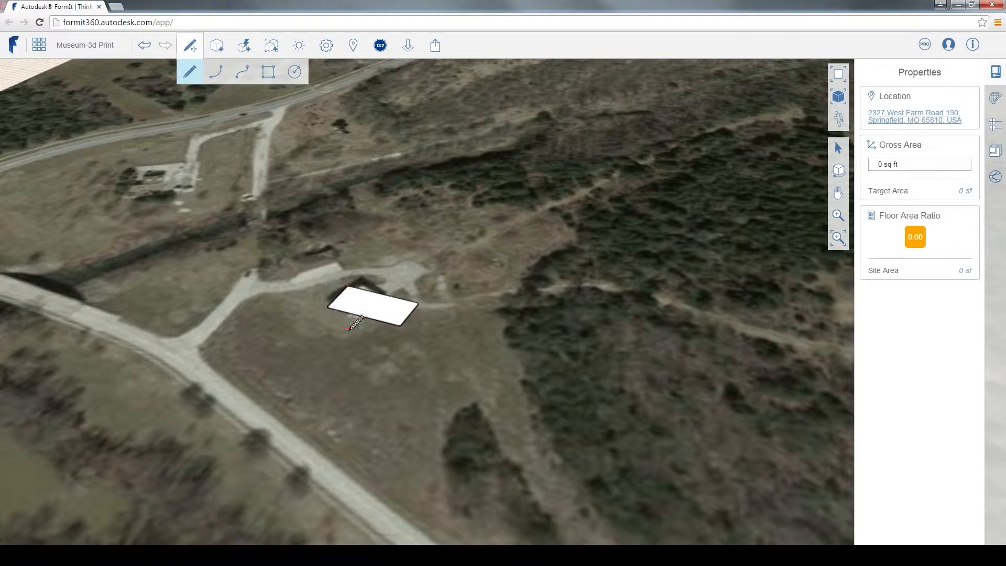
{"action": "scroll", "coordinate": [388, 314], "scroll_direction": "up", "scroll_amount": 2}
{"action": "key", "text": "Escape"}
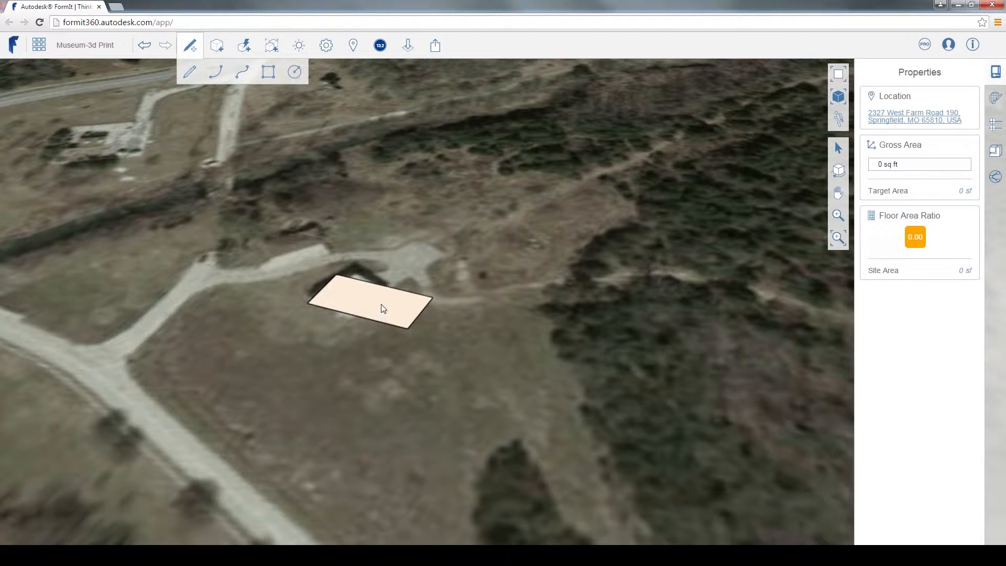
- Extrude the rectangular footprint upward into a box with a height of 15'
{"action": "left_click", "coordinate": [375, 304]}
{"action": "left_click_drag", "start_coordinate": [372, 301], "coordinate": [371, 283]}
{"action": "left_click", "coordinate": [382, 293]}
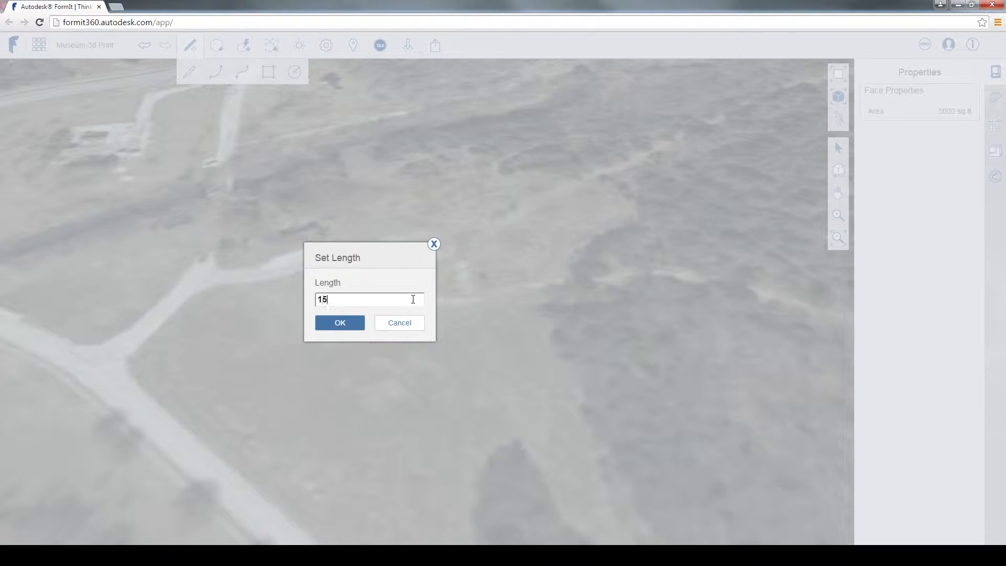
{"action": "type", "text": "15"}
{"action": "key", "text": "Return"}
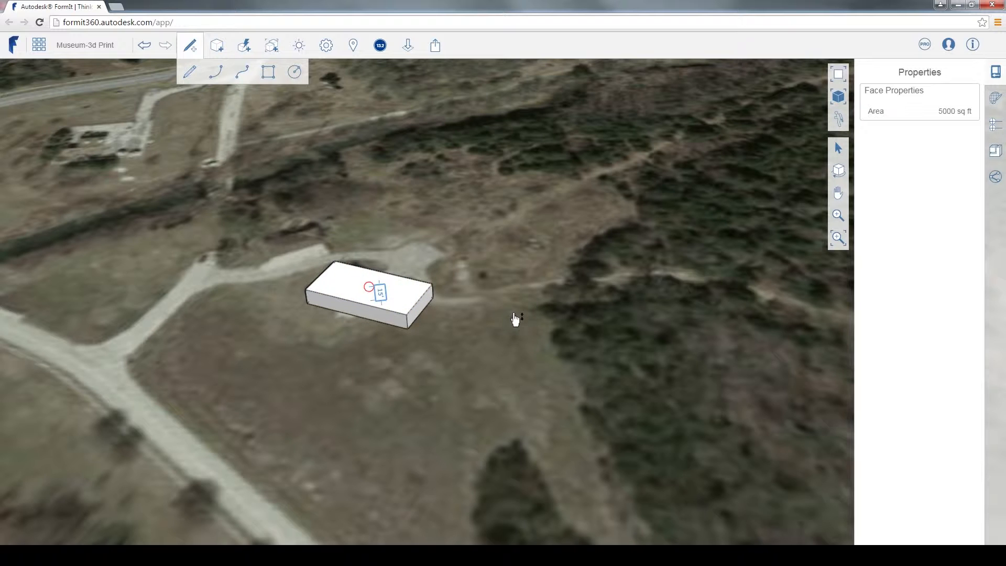
{"action": "left_click", "coordinate": [494, 322]}
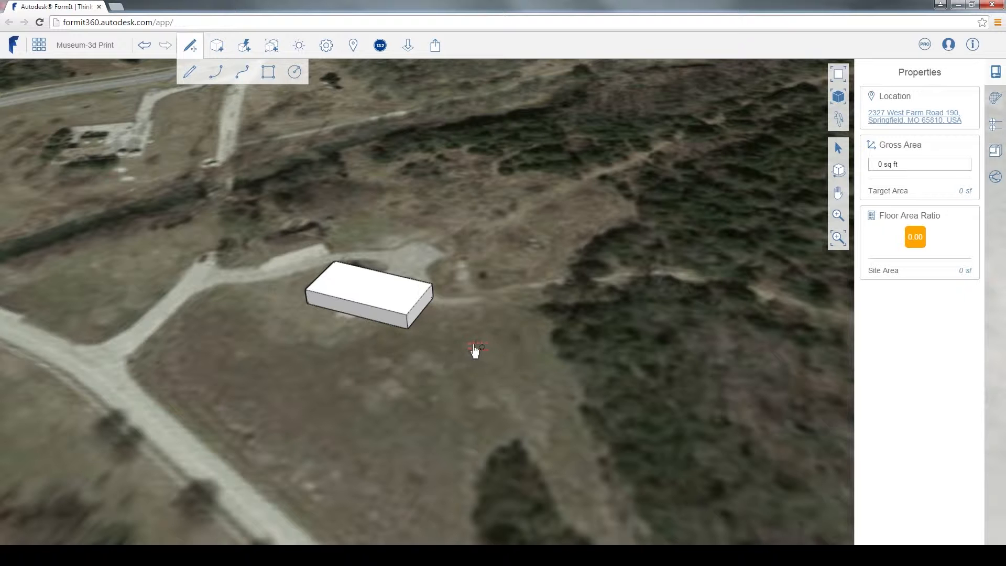
- Copy the whole box and paste the duplicate near its east end
{"action": "middle_click_drag", "start_coordinate": [550, 359], "coordinate": [514, 340]}
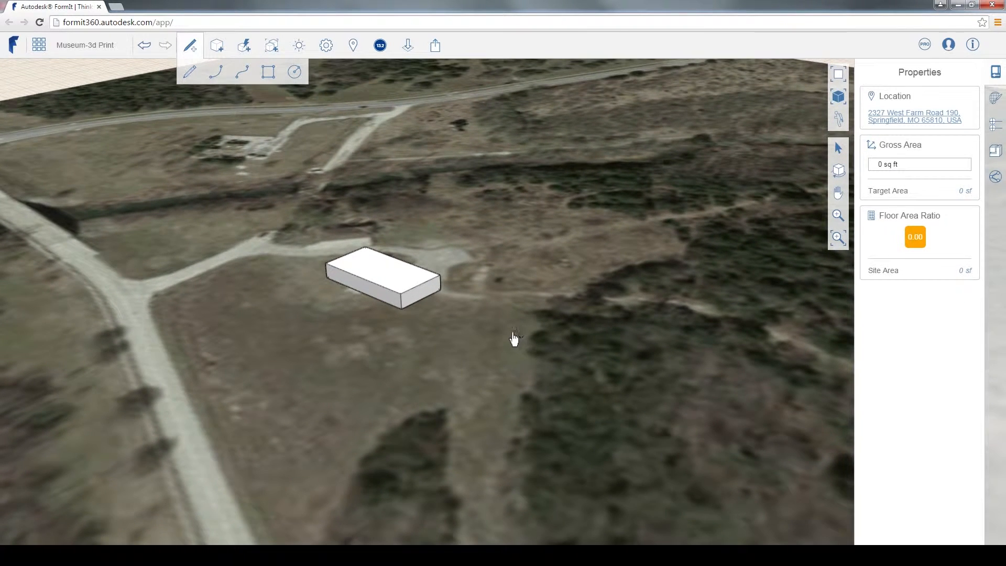
{"action": "left_click", "coordinate": [385, 273]}
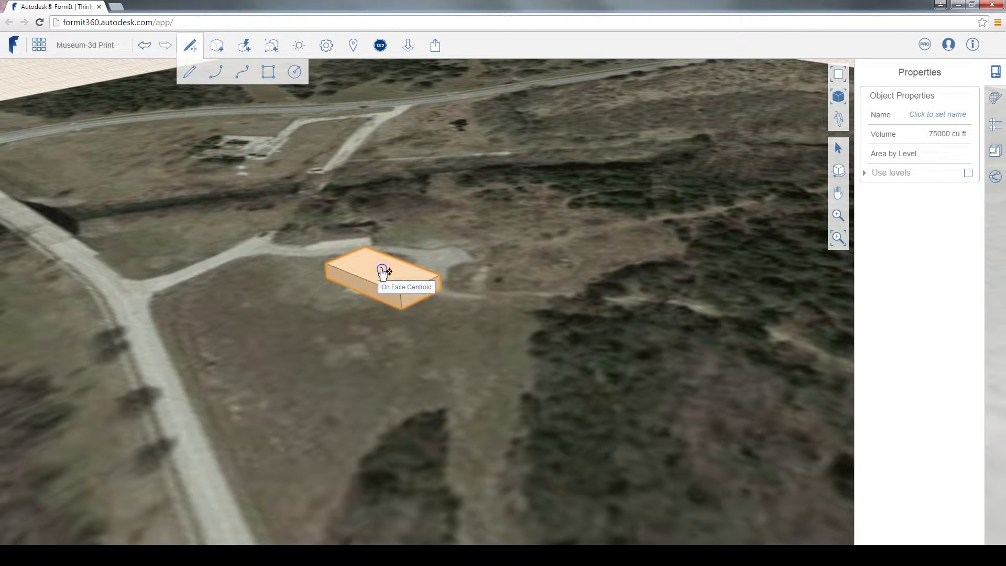
{"action": "right_click", "coordinate": [384, 273]}
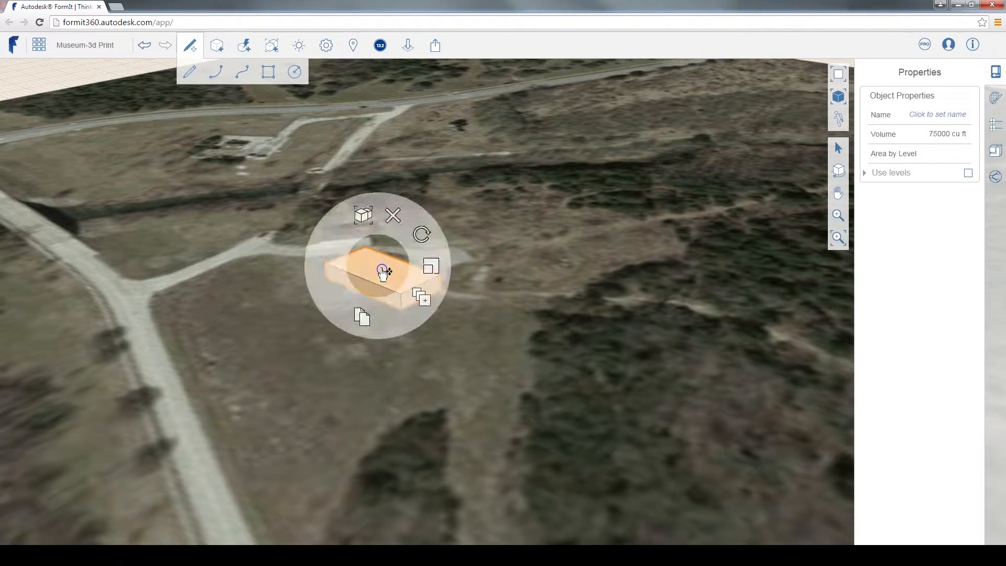
{"action": "left_click", "coordinate": [369, 320]}
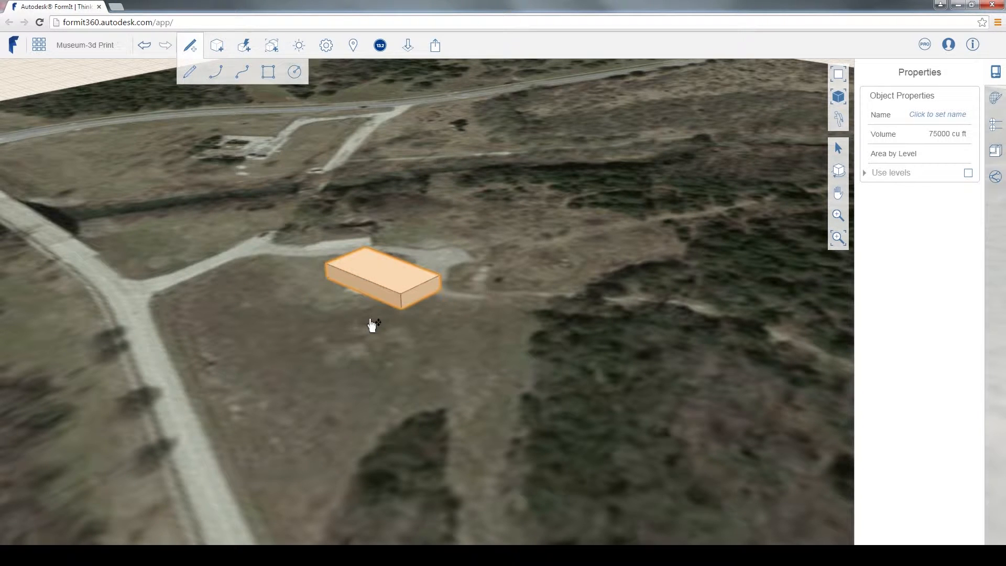
{"action": "key", "text": "Escape"}
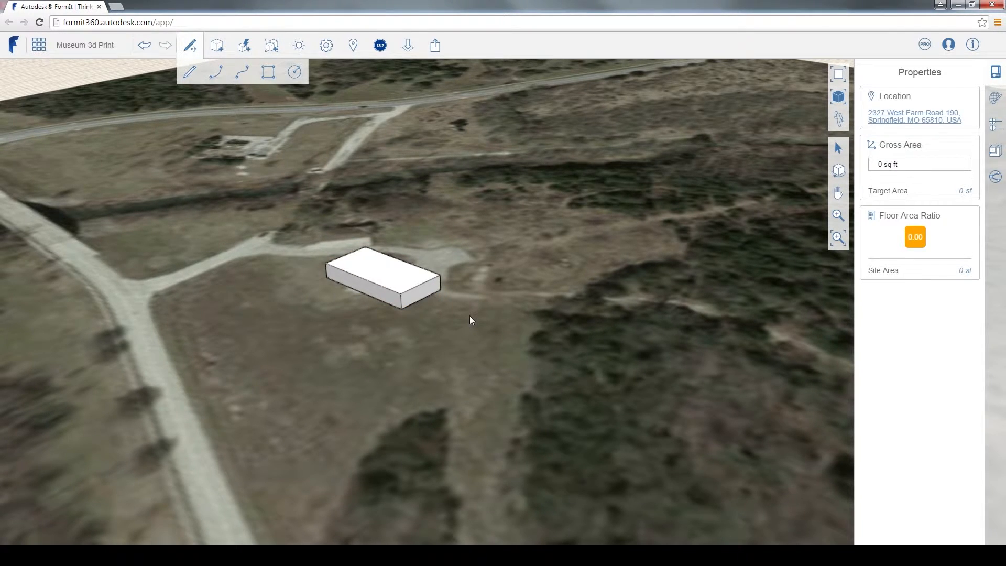
{"action": "right_click", "coordinate": [469, 316]}
{"action": "left_click", "coordinate": [479, 366]}
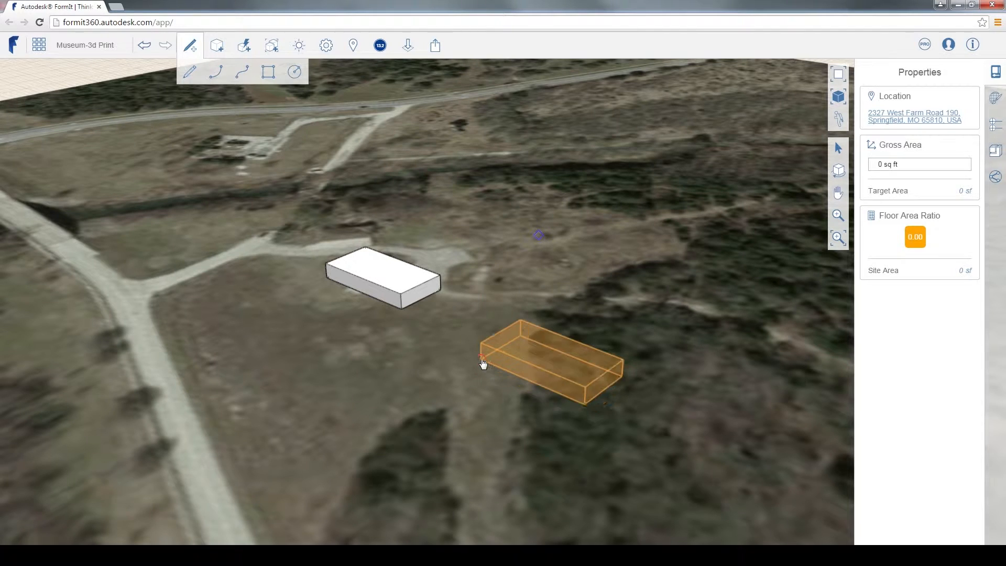
{"action": "left_click", "coordinate": [424, 322]}
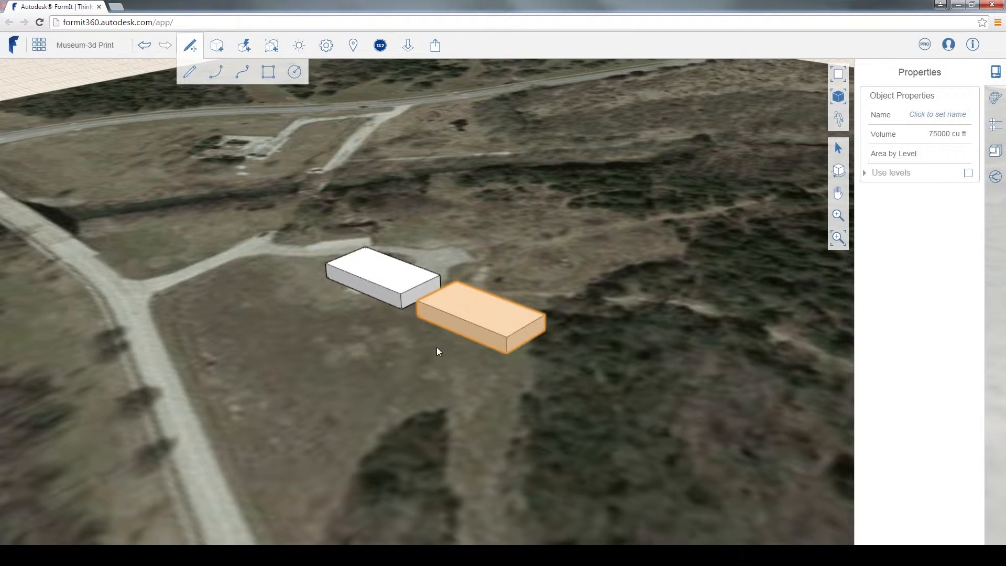
{"action": "key", "text": "Escape"}
- Raise the rear long top edge of the second box by 10' to form a single-slope roof
{"action": "scroll", "coordinate": [565, 300], "scroll_direction": "up", "scroll_amount": 3}
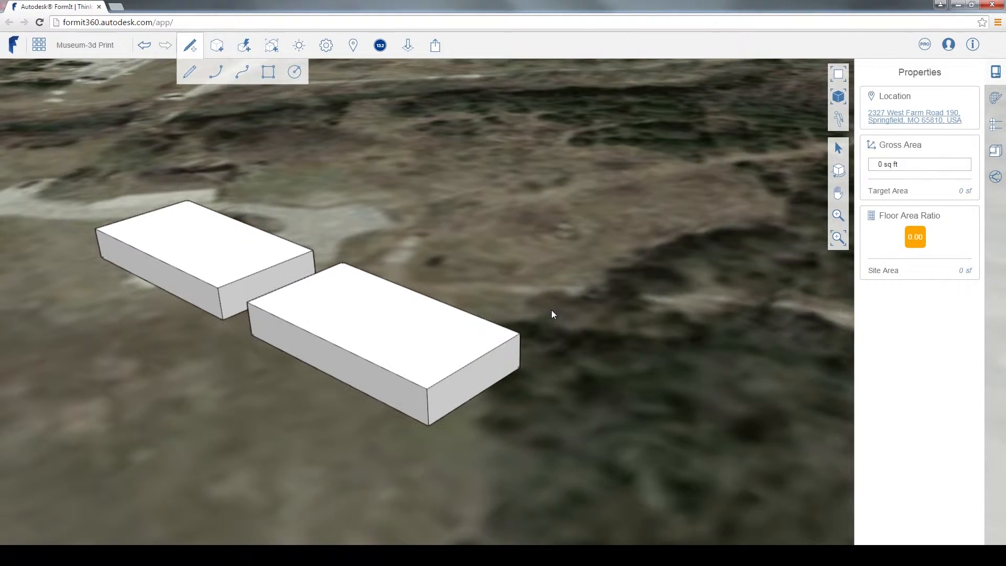
{"action": "middle_click_drag", "start_coordinate": [549, 323], "coordinate": [395, 313]}
{"action": "left_click", "coordinate": [418, 281]}
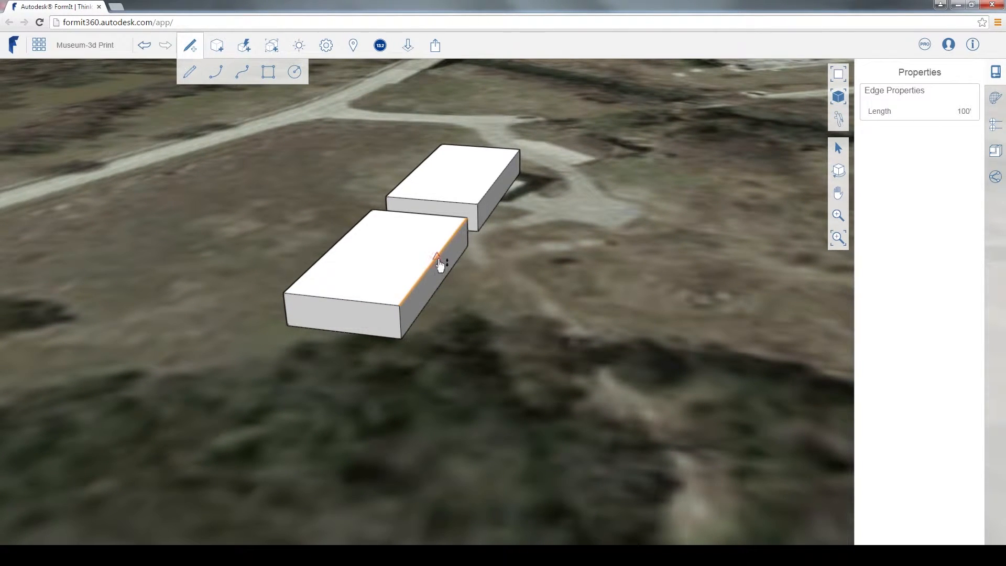
{"action": "left_click_drag", "start_coordinate": [440, 264], "coordinate": [439, 245]}
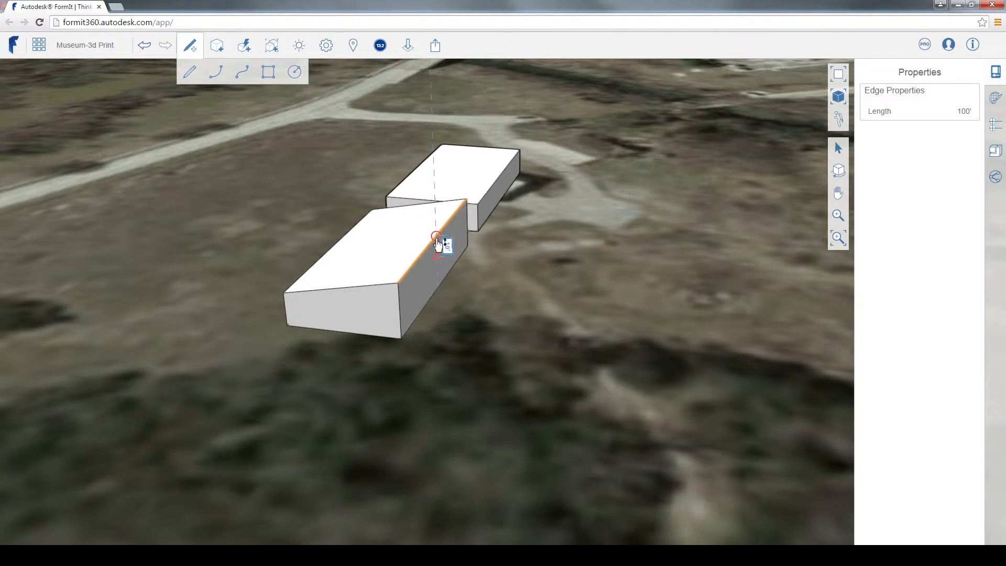
- Paste another copy of the original box just beyond the free end of the sloped-roof box
{"action": "middle_click_drag", "start_coordinate": [458, 307], "coordinate": [640, 342]}
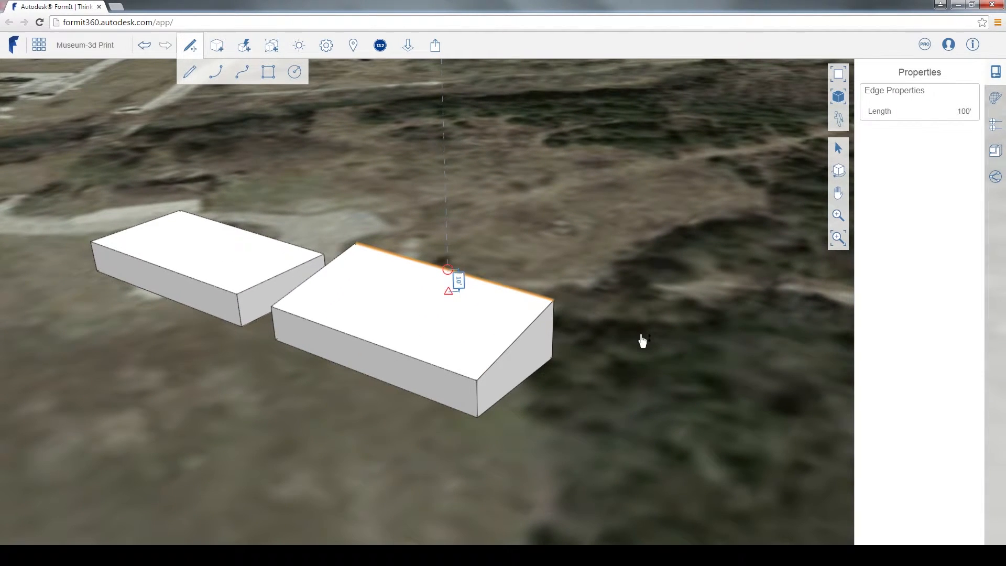
{"action": "scroll", "coordinate": [585, 400], "scroll_direction": "down", "scroll_amount": 2}
{"action": "right_click", "coordinate": [587, 405]}
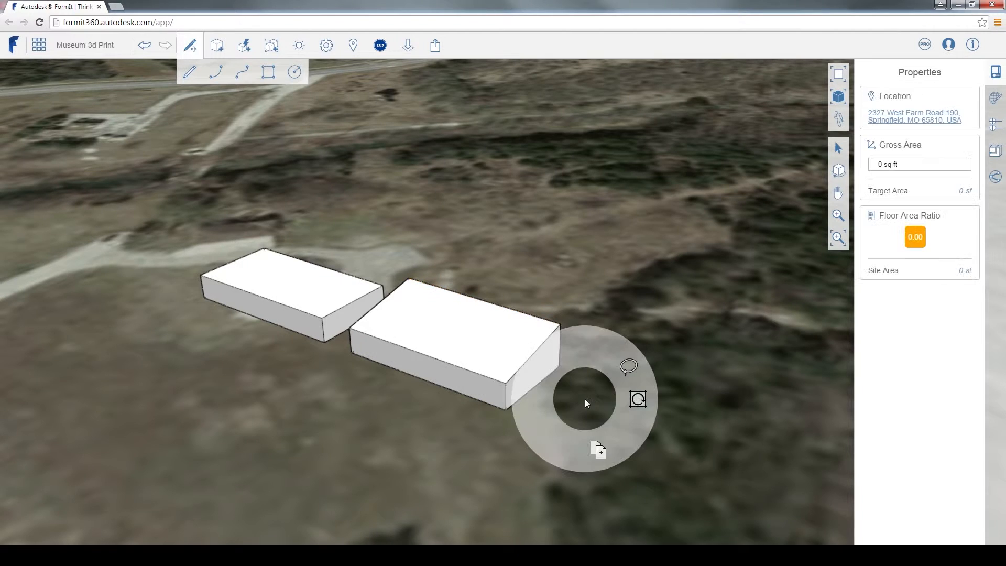
{"action": "left_click", "coordinate": [597, 445]}
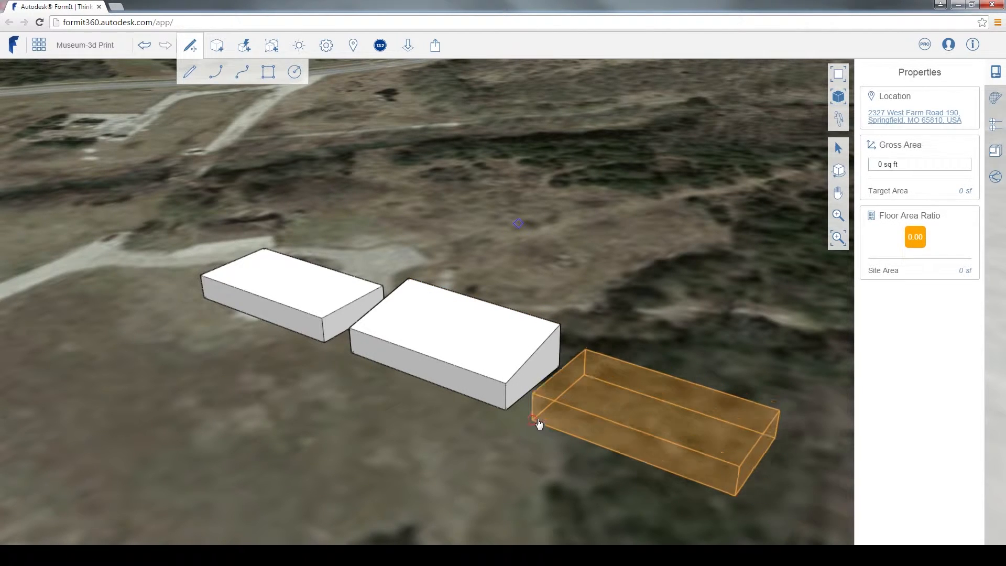
{"action": "left_click", "coordinate": [536, 418]}
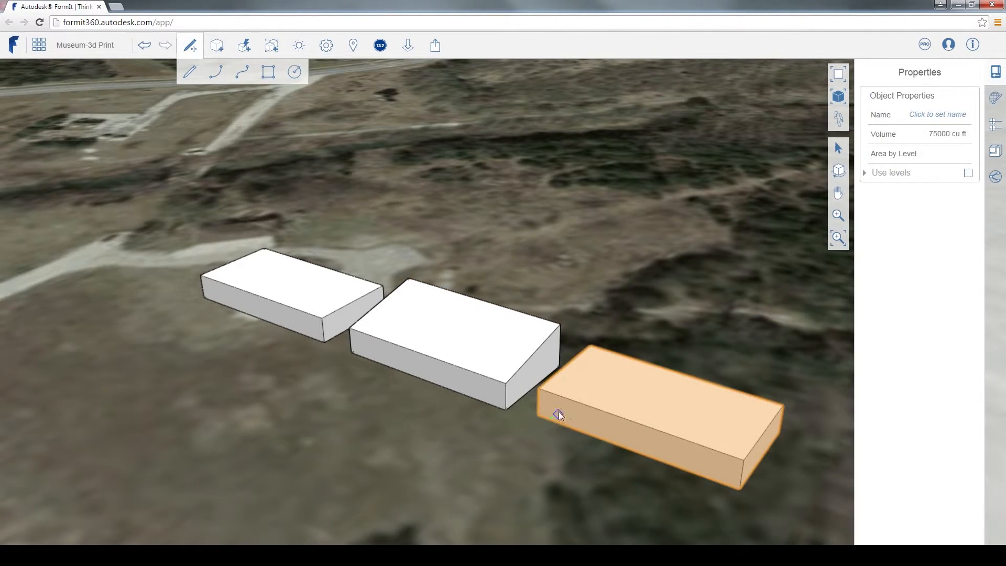
{"action": "key", "text": "Escape"}
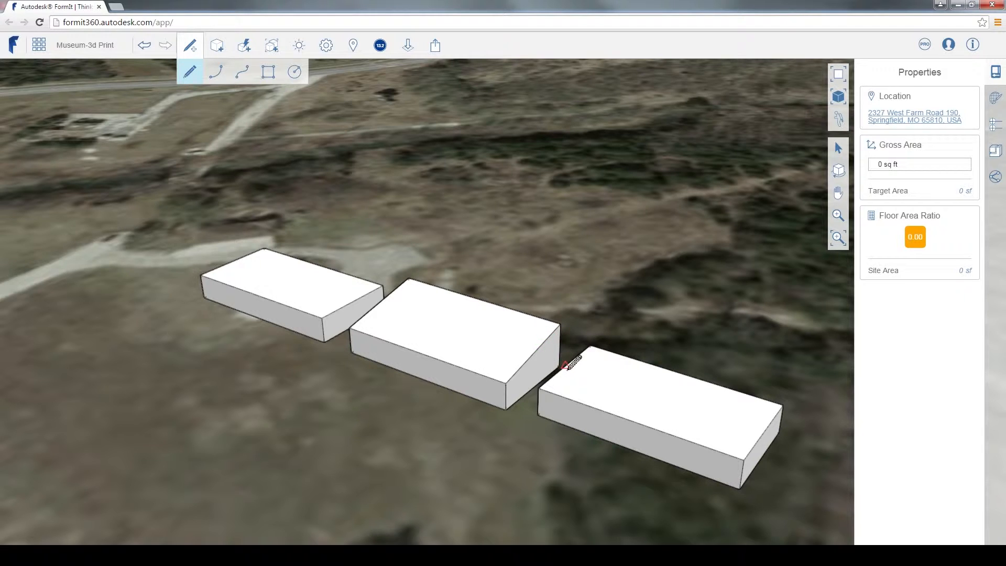
- Draw a lengthwise line between the short top edges' midpoints on the third box and raise it 10' as a gable ridge
{"action": "left_click", "coordinate": [566, 365]}
{"action": "left_click", "coordinate": [766, 431]}
{"action": "key", "text": "Escape"}
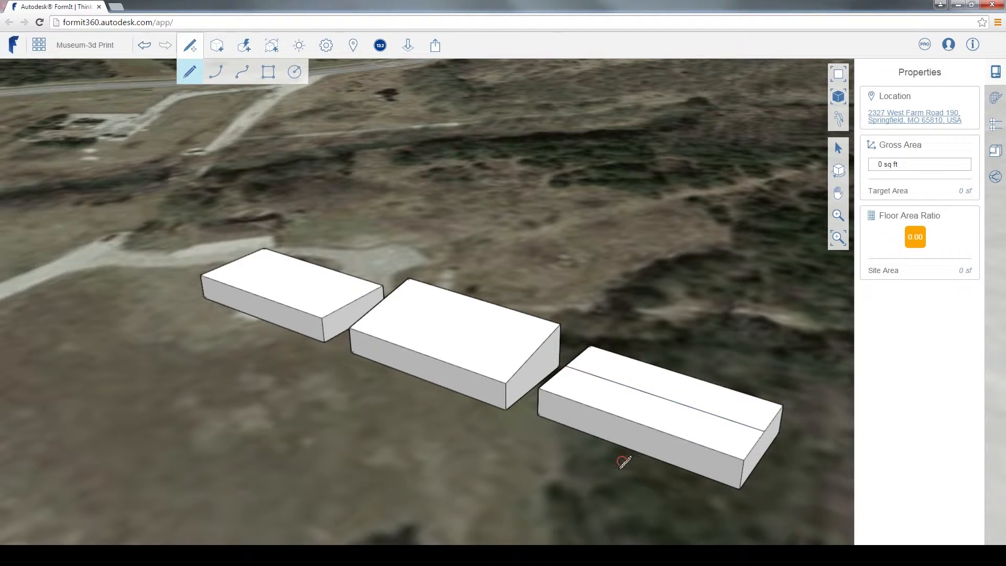
{"action": "middle_click_drag", "start_coordinate": [608, 476], "coordinate": [580, 463]}
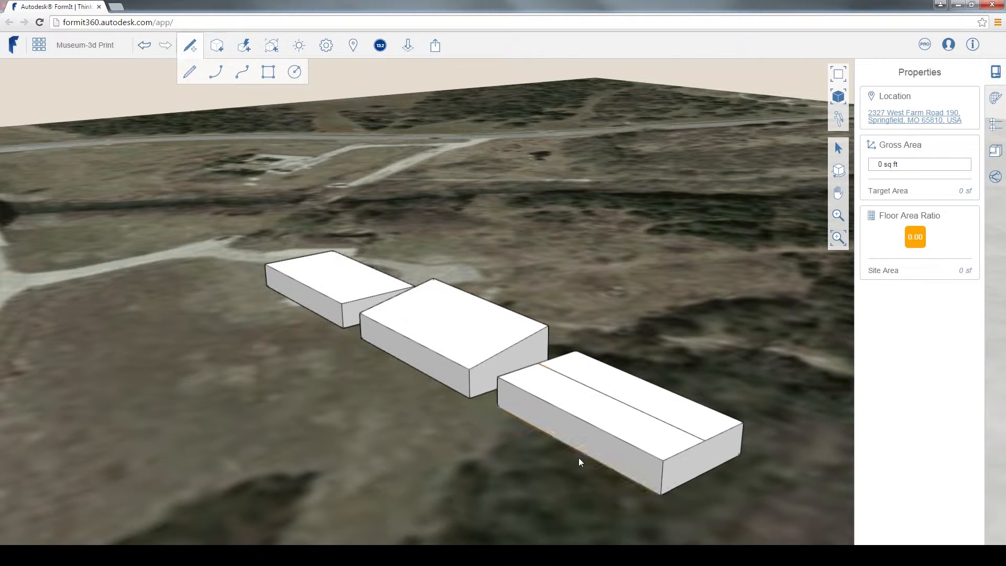
{"action": "left_click", "coordinate": [667, 421]}
{"action": "left_click_drag", "start_coordinate": [622, 404], "coordinate": [623, 391]}
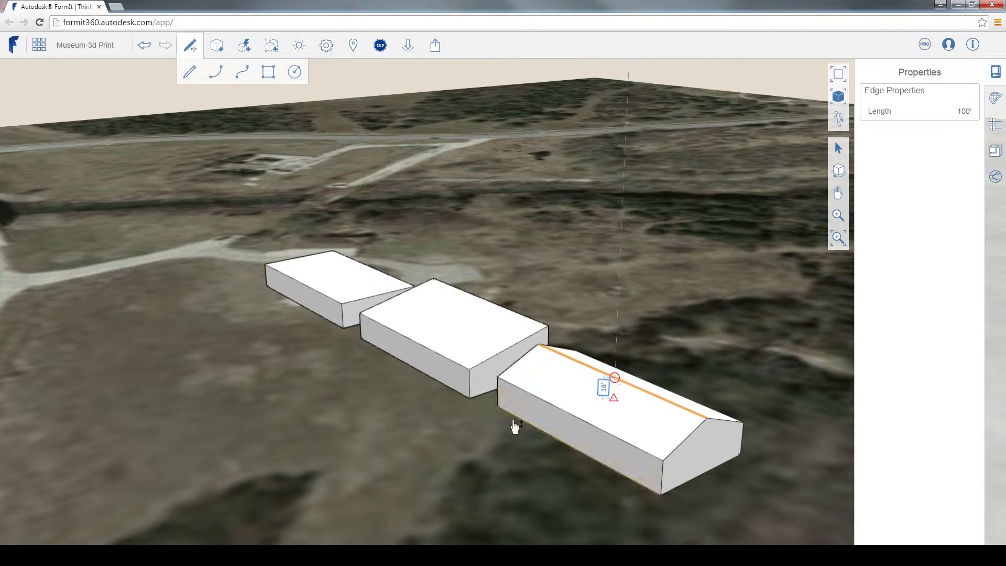
- Paste a fourth copy of the original box beyond the end of the gabled box
{"action": "scroll", "coordinate": [514, 425], "scroll_direction": "down", "scroll_amount": 3}
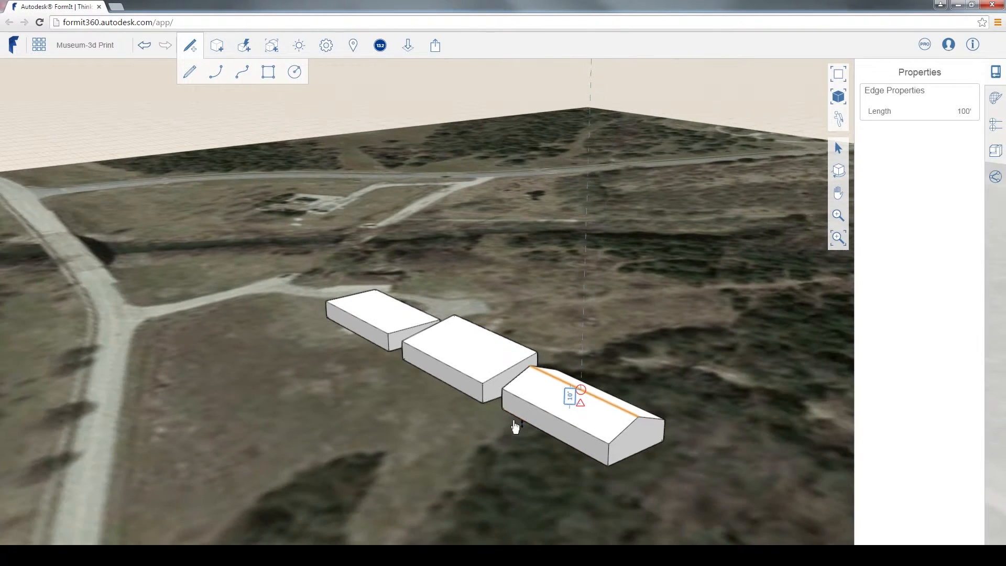
{"action": "right_click", "coordinate": [641, 473]}
{"action": "left_click", "coordinate": [653, 510]}
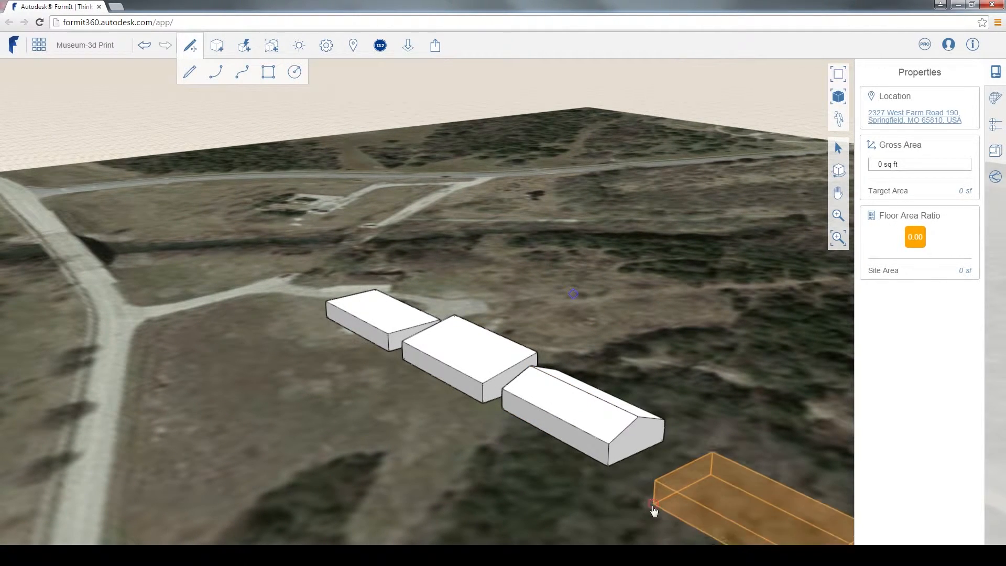
{"action": "left_click", "coordinate": [625, 475]}
{"action": "middle_click_drag", "start_coordinate": [580, 471], "coordinate": [440, 385]}
{"action": "right_click_drag", "start_coordinate": [604, 301], "coordinate": [616, 325]}
{"action": "key", "text": "Escape"}
- Raise the fourth box's rear long top edge by 10' and move it 10' horizontally outward to tilt the rear wall
{"action": "scroll", "coordinate": [658, 378], "scroll_direction": "up", "scroll_amount": 3}
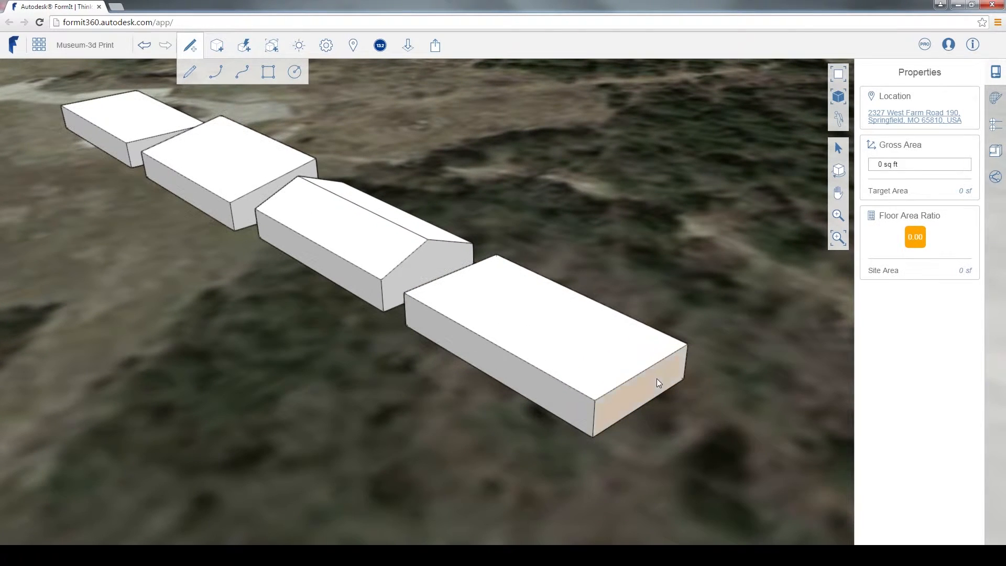
{"action": "left_click", "coordinate": [639, 325]}
{"action": "left_click_drag", "start_coordinate": [589, 299], "coordinate": [587, 285]}
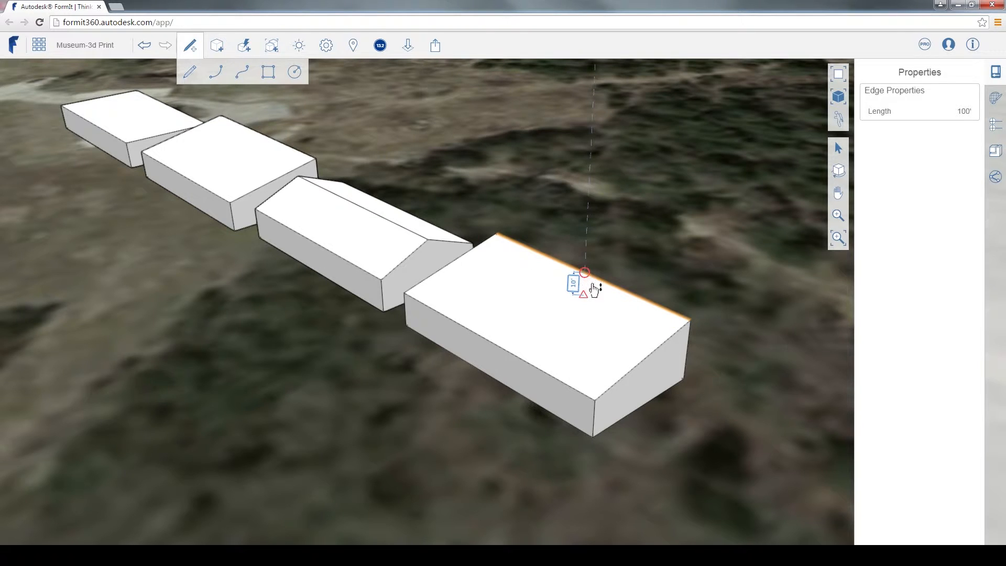
{"action": "middle_click_drag", "start_coordinate": [658, 352], "coordinate": [597, 333]}
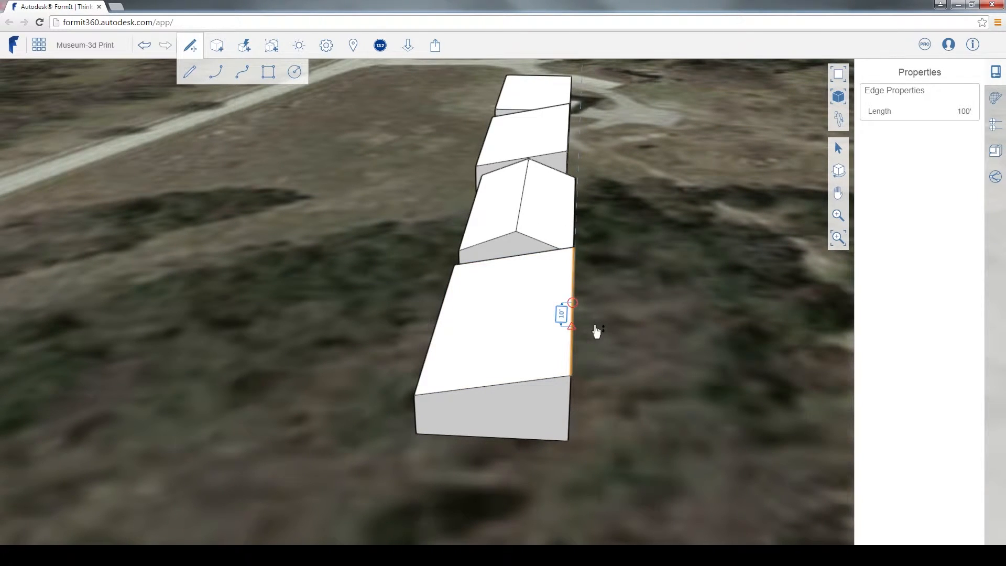
{"action": "left_click_drag", "start_coordinate": [572, 310], "coordinate": [599, 306]}
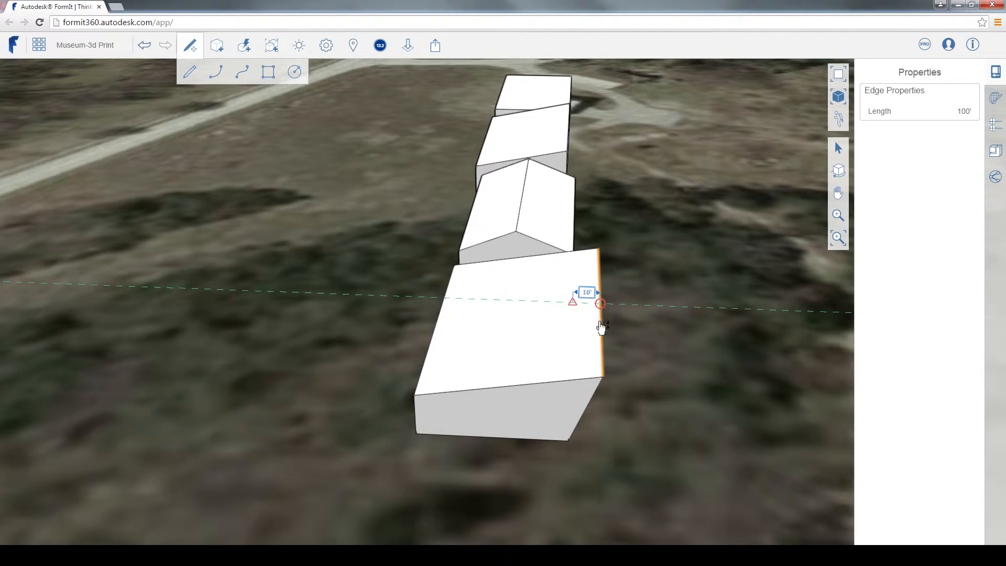
{"action": "middle_click_drag", "start_coordinate": [533, 386], "coordinate": [624, 400]}
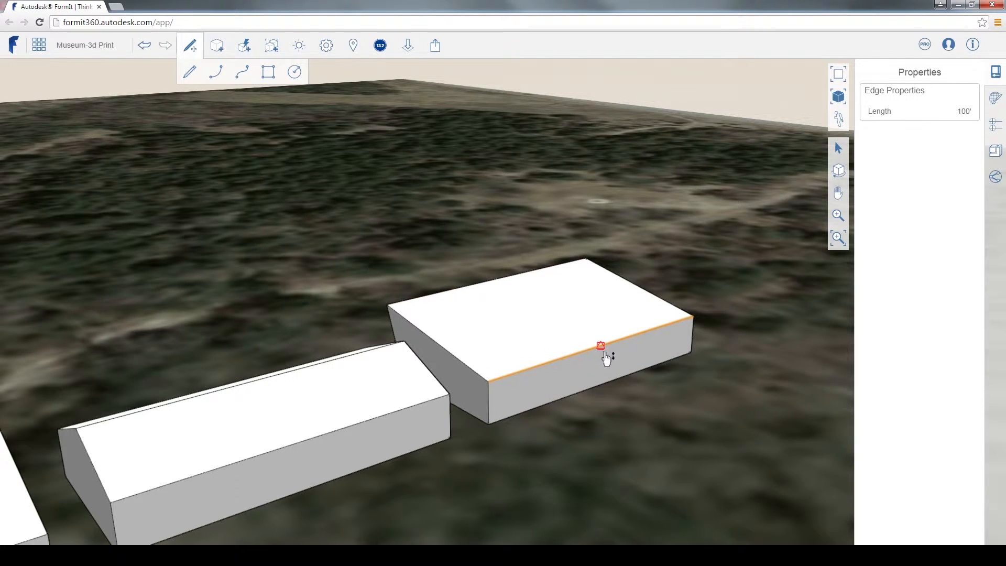
- Move the fourth box's front long top edge about 5' horizontally outward to tilt the front wall
{"action": "left_click_drag", "start_coordinate": [618, 358], "coordinate": [616, 361]}
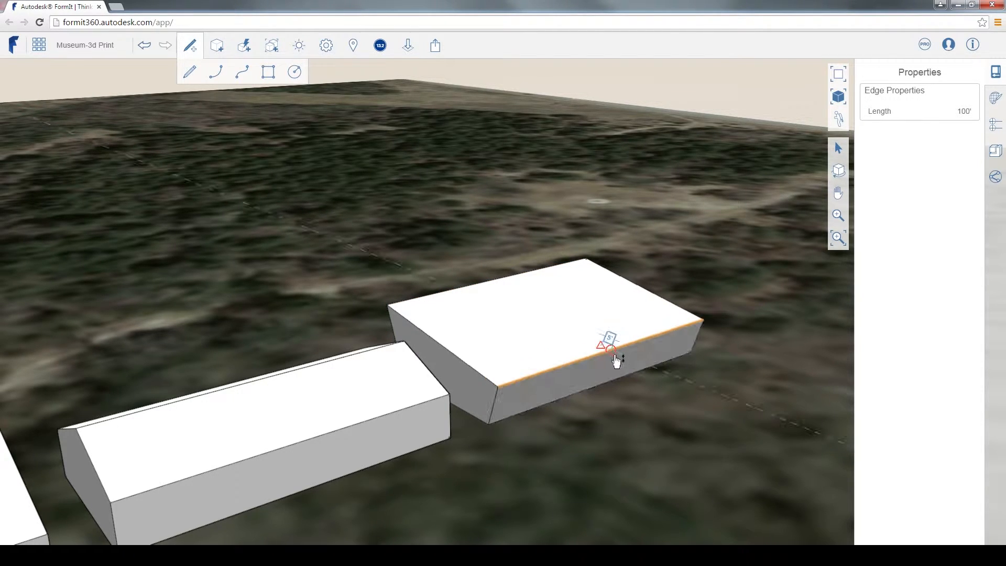
{"action": "right_click", "coordinate": [644, 421]}
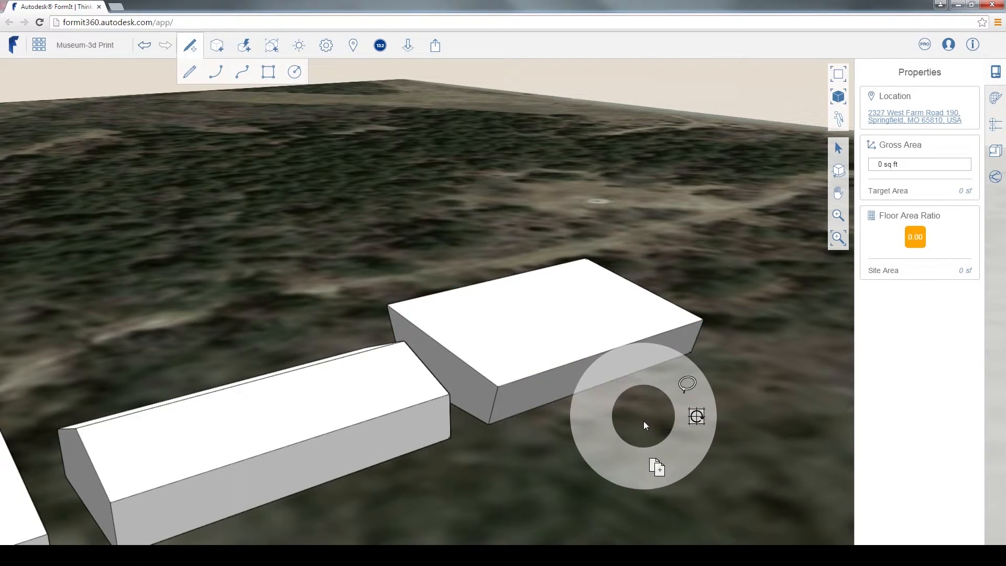
- Paste a fifth copy of the original box alongside the first box to start a second row
{"action": "scroll", "coordinate": [642, 422], "scroll_direction": "down", "scroll_amount": 3}
{"action": "right_click_drag", "start_coordinate": [627, 430], "coordinate": [326, 348]}
{"action": "scroll", "coordinate": [338, 337], "scroll_direction": "down", "scroll_amount": 2}
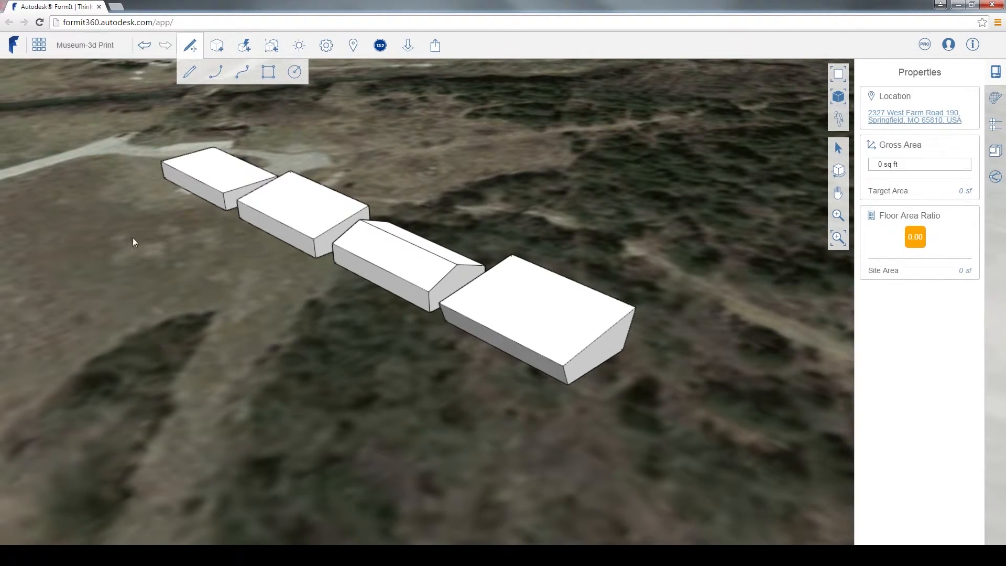
{"action": "right_click", "coordinate": [115, 210]}
{"action": "left_click", "coordinate": [128, 259]}
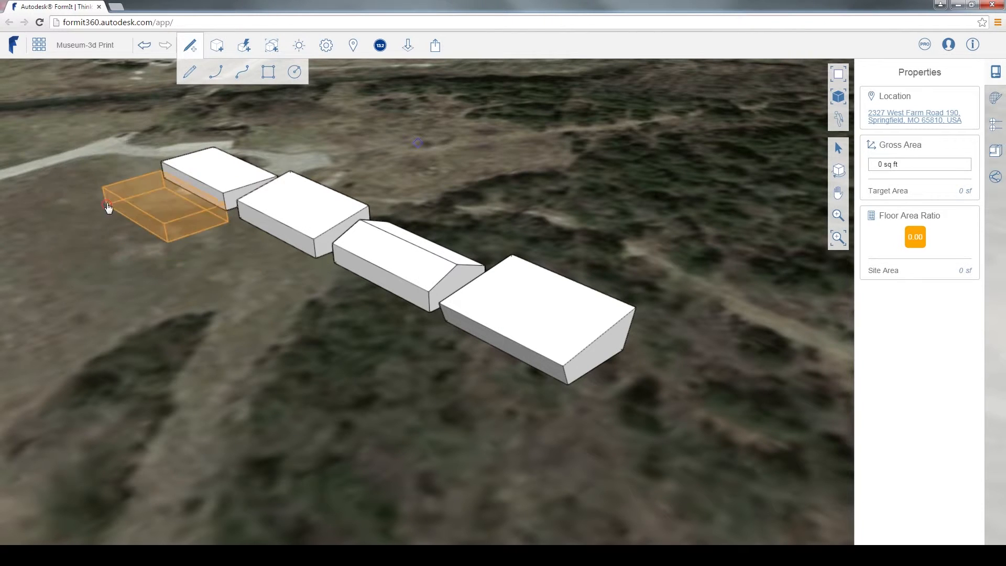
{"action": "left_click", "coordinate": [85, 207]}
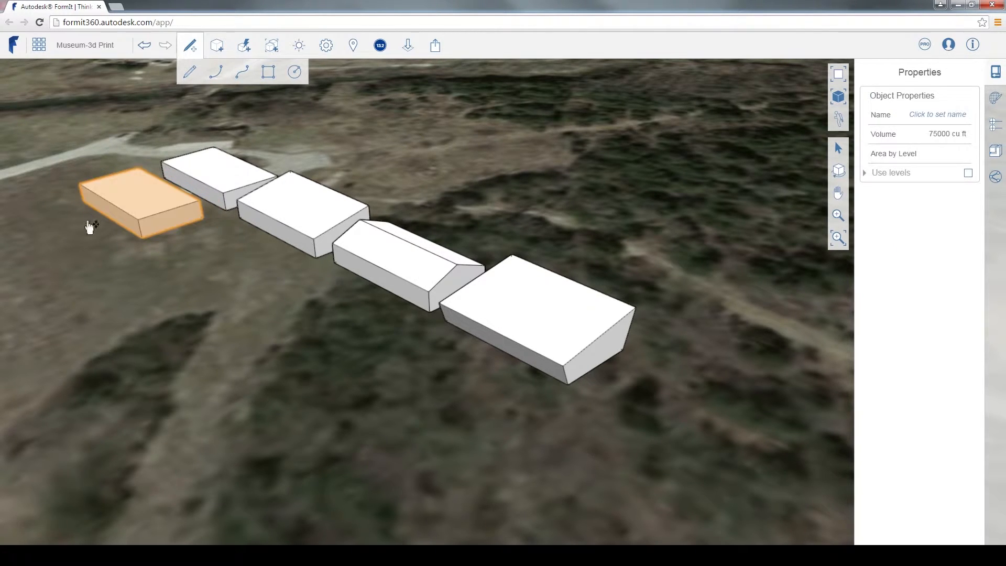
{"action": "scroll", "coordinate": [84, 190], "scroll_direction": "down", "scroll_amount": 2}
{"action": "scroll", "coordinate": [103, 184], "scroll_direction": "up", "scroll_amount": 5}
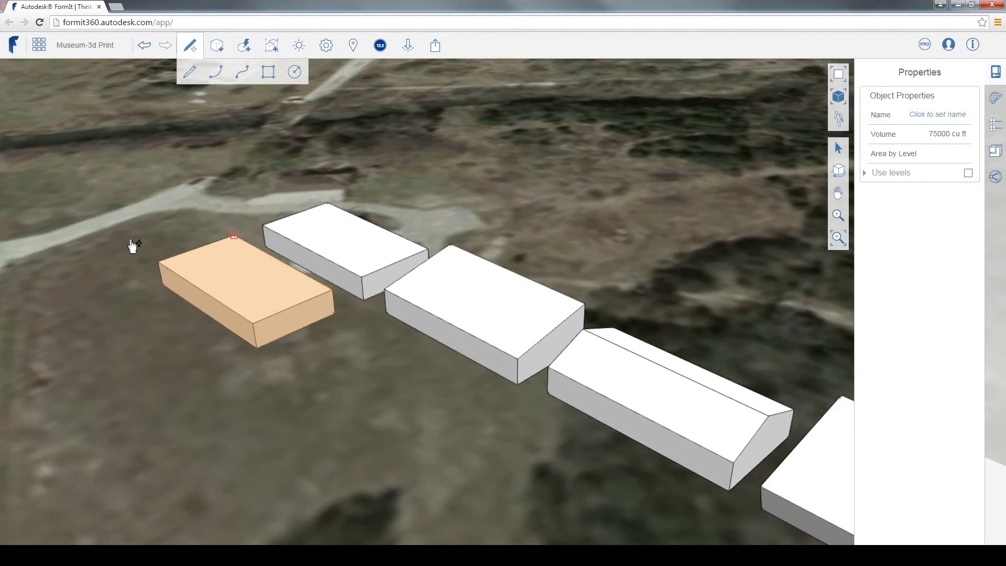
{"action": "key", "text": "Escape"}
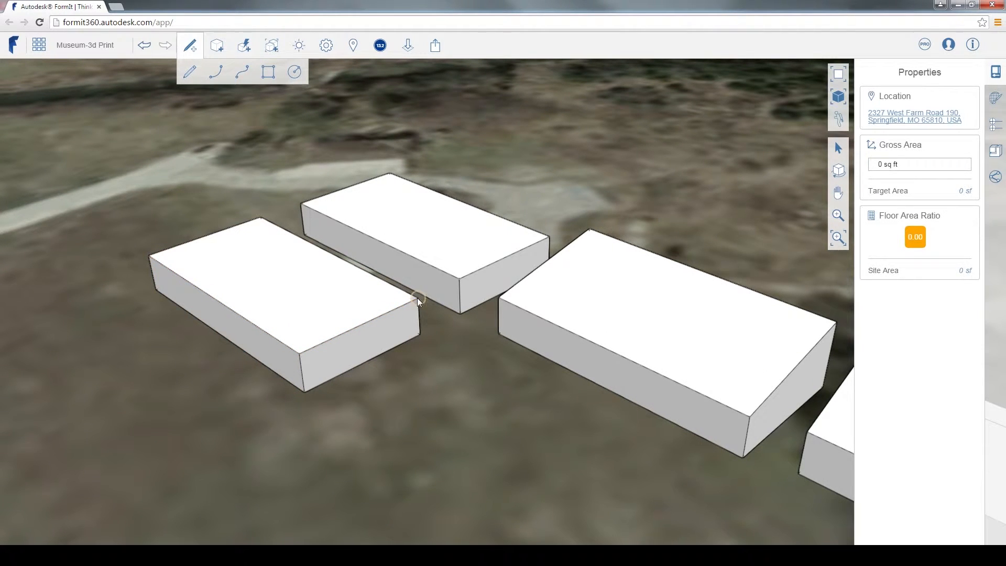
- Raise one inner top corner of the new box by about 12'-9 3/4" and pull the adjacent outer corner about 8'-5 1/8" outward
{"action": "left_click_drag", "start_coordinate": [418, 298], "coordinate": [419, 266]}
{"action": "right_click_drag", "start_coordinate": [259, 350], "coordinate": [423, 378]}
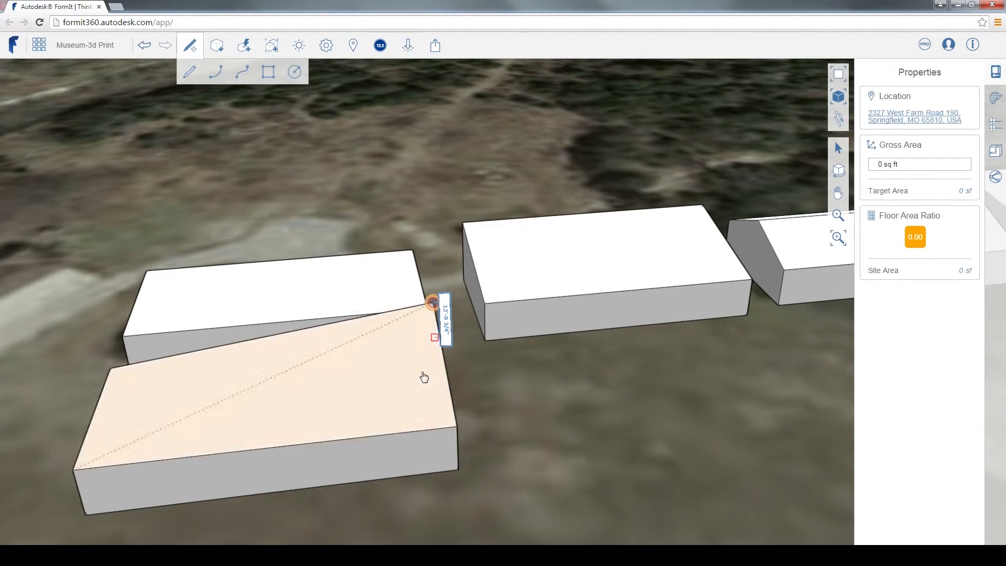
{"action": "left_click", "coordinate": [458, 428]}
{"action": "left_click_drag", "start_coordinate": [470, 428], "coordinate": [489, 424]}
{"action": "right_click_drag", "start_coordinate": [515, 456], "coordinate": [512, 382]}
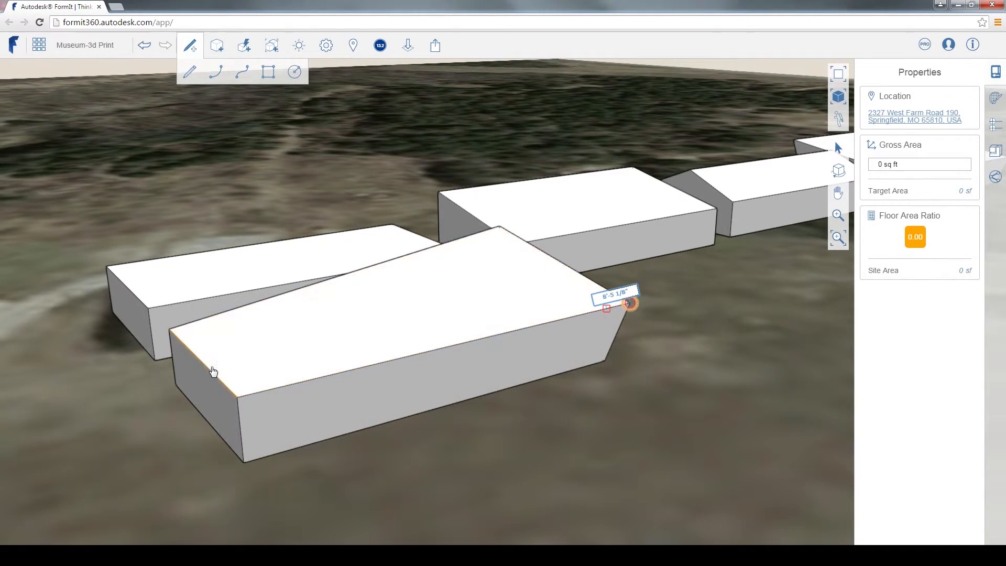
- Shift the same box's opposite short top edge inward, and pull its outer top corner about 7' outward
{"action": "left_click", "coordinate": [207, 373]}
{"action": "left_click_drag", "start_coordinate": [212, 361], "coordinate": [265, 389]}
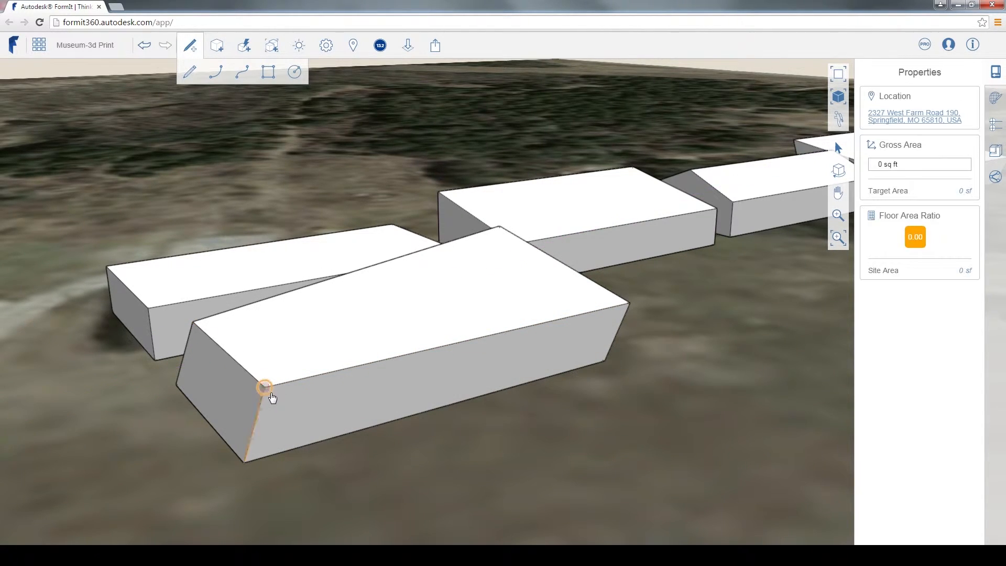
{"action": "middle_click_drag", "start_coordinate": [265, 389], "coordinate": [308, 464]}
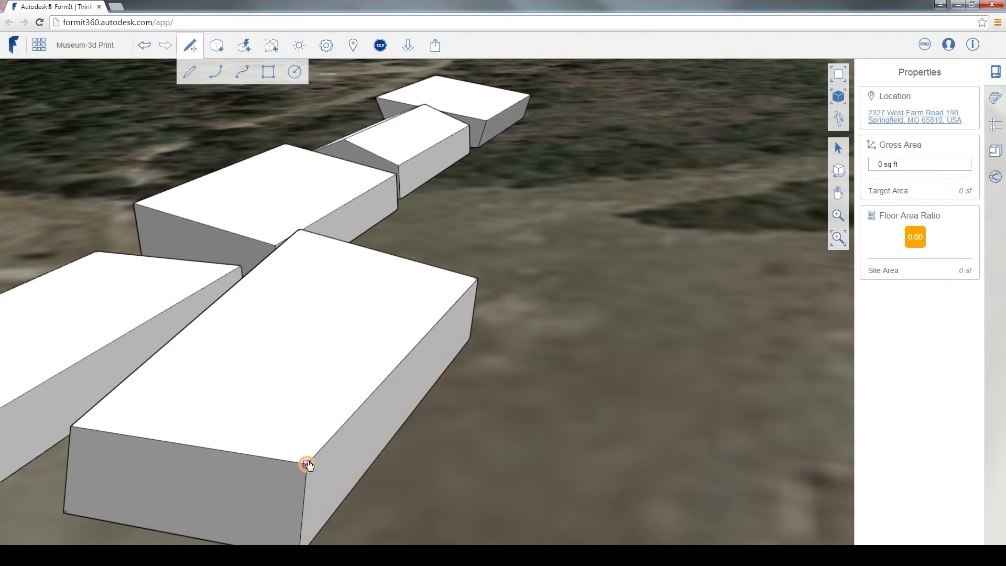
{"action": "left_click_drag", "start_coordinate": [309, 467], "coordinate": [381, 443]}
{"action": "mouse_move", "coordinate": [381, 442]}
{"action": "middle_mouse_down"}
{"action": "mouse_move", "coordinate": [357, 458]}
{"action": "mouse_move", "coordinate": [364, 424]}
{"action": "mouse_move", "coordinate": [43, 388]}
{"action": "mouse_move", "coordinate": [487, 420]}
{"action": "mouse_move", "coordinate": [286, 376]}
{"action": "mouse_move", "coordinate": [341, 376]}
{"action": "middle_mouse_up"}
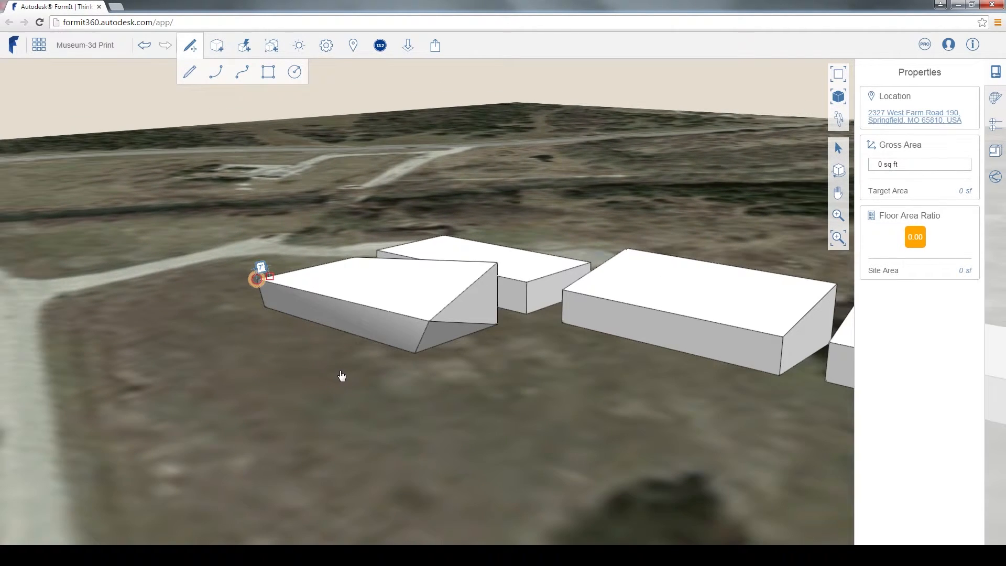
- Draw a closed 70' by 70' square with lines on the ground next to the distorted box
{"action": "right_click", "coordinate": [501, 375]}
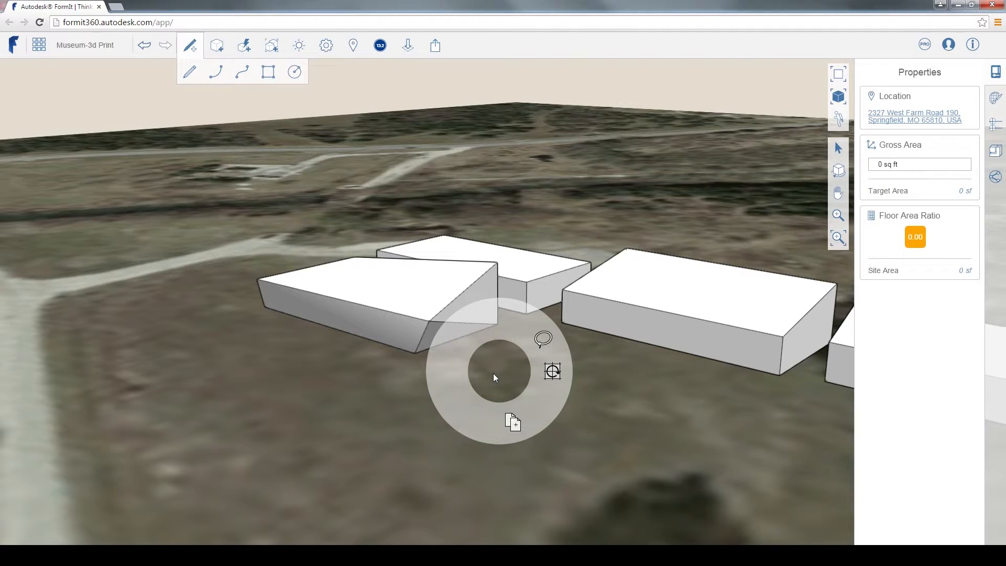
{"action": "left_click", "coordinate": [506, 416]}
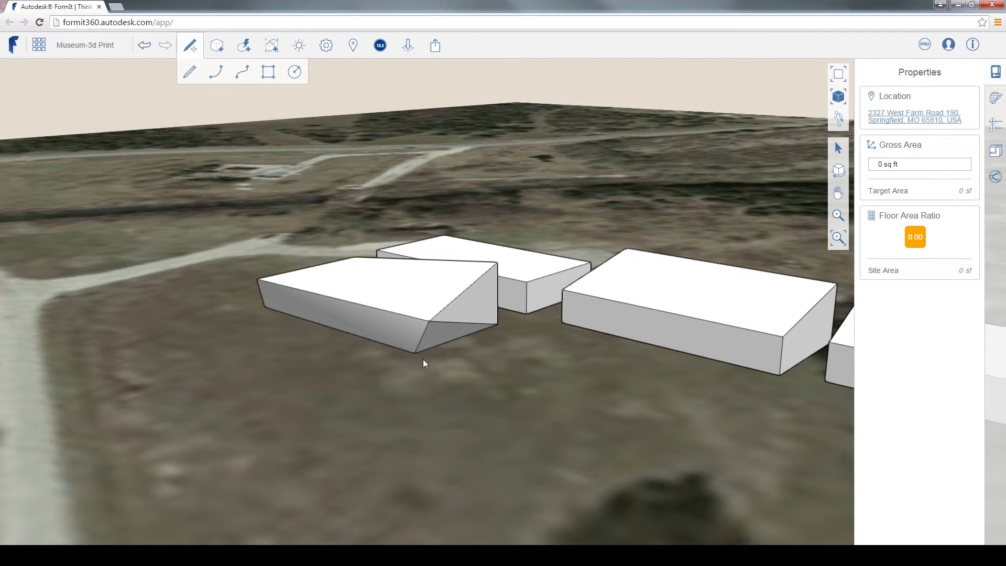
{"action": "left_click", "coordinate": [190, 72]}
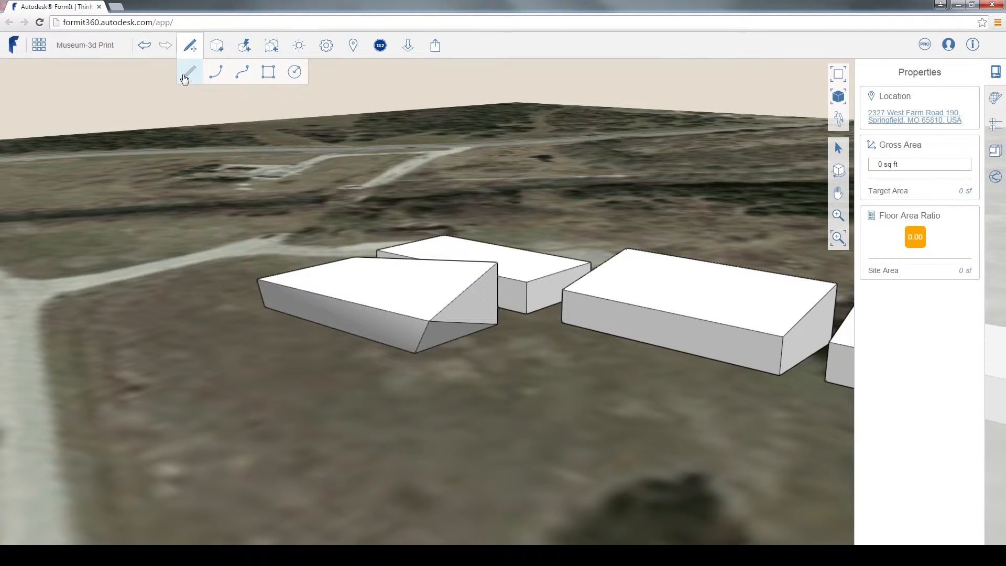
{"action": "left_click", "coordinate": [471, 371]}
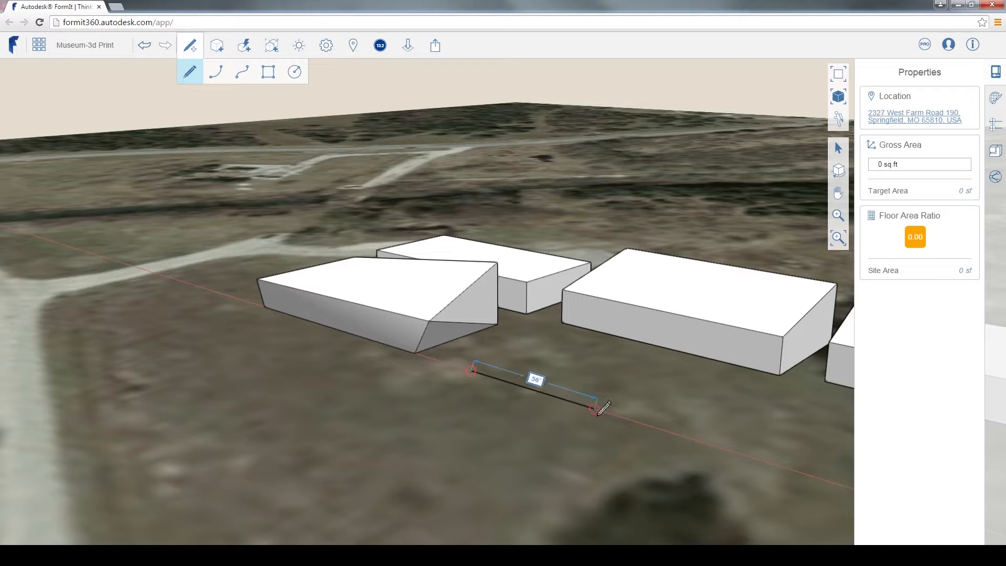
{"action": "left_click", "coordinate": [630, 419]}
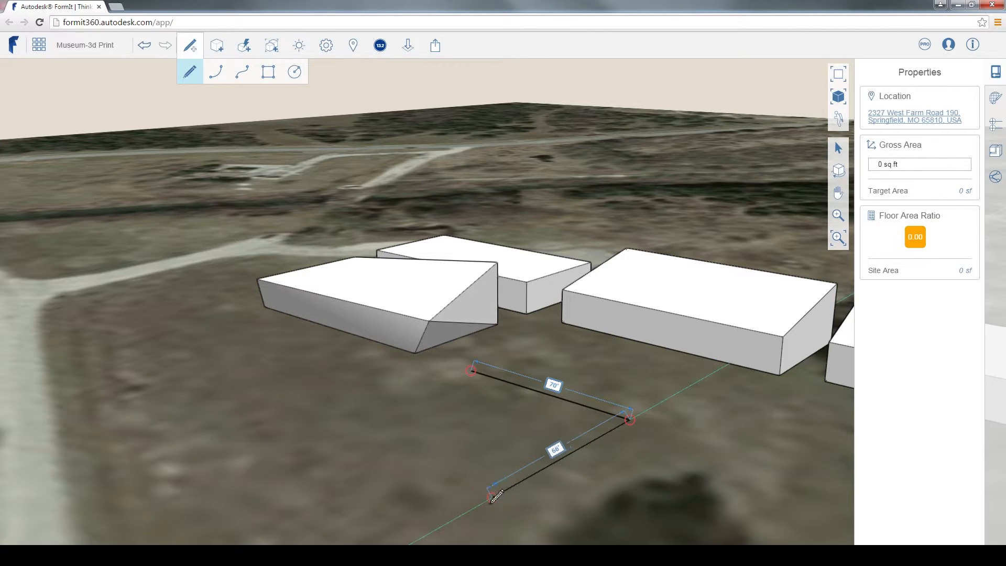
{"action": "left_click", "coordinate": [487, 499]}
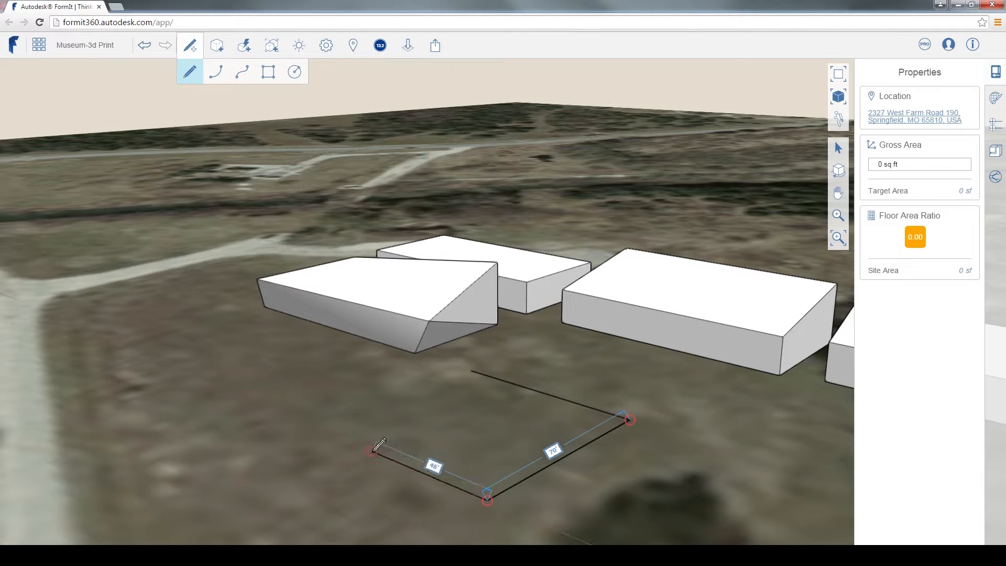
{"action": "left_click", "coordinate": [322, 429]}
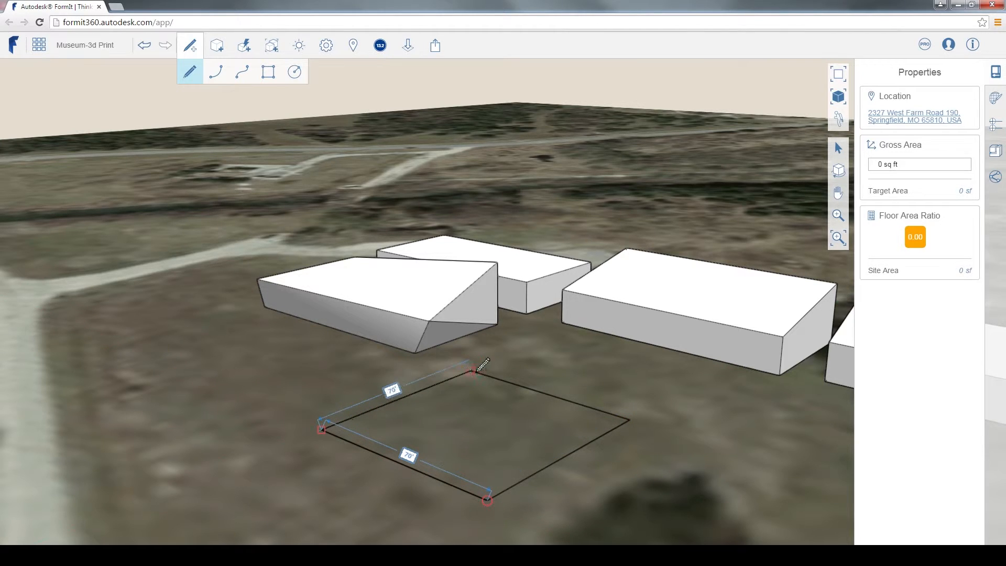
{"action": "left_click", "coordinate": [471, 372]}
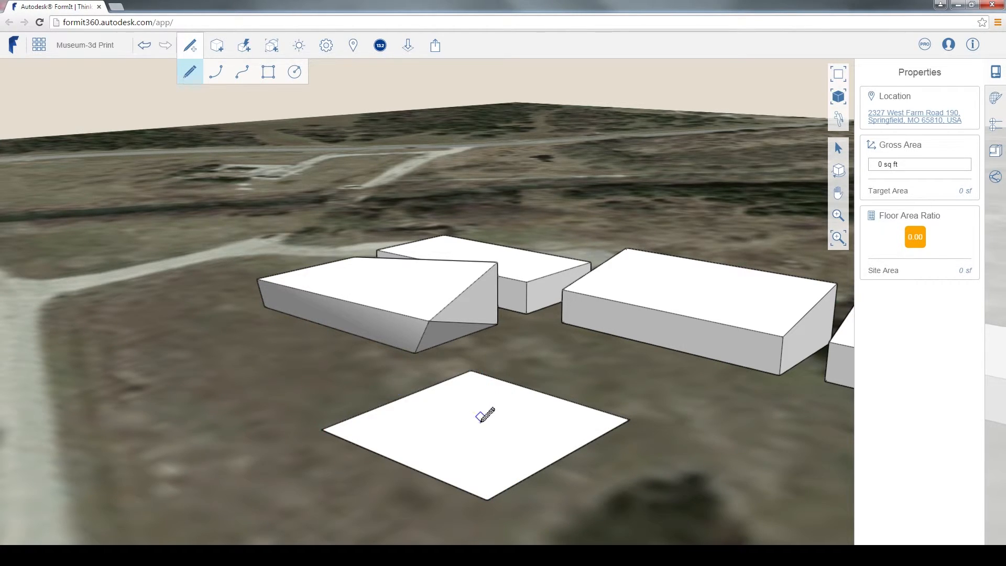
- Extrude the square face upward 15' into a box
{"action": "key", "text": "Escape"}
{"action": "left_click", "coordinate": [482, 422]}
{"action": "left_click_drag", "start_coordinate": [484, 418], "coordinate": [488, 408]}
{"action": "left_click", "coordinate": [488, 405]}
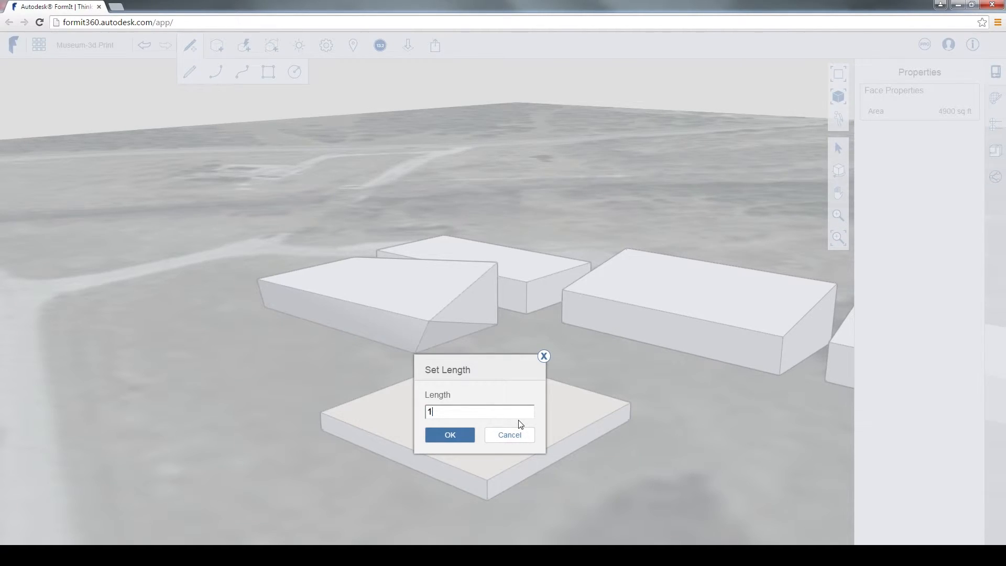
{"action": "key", "text": "Return"}
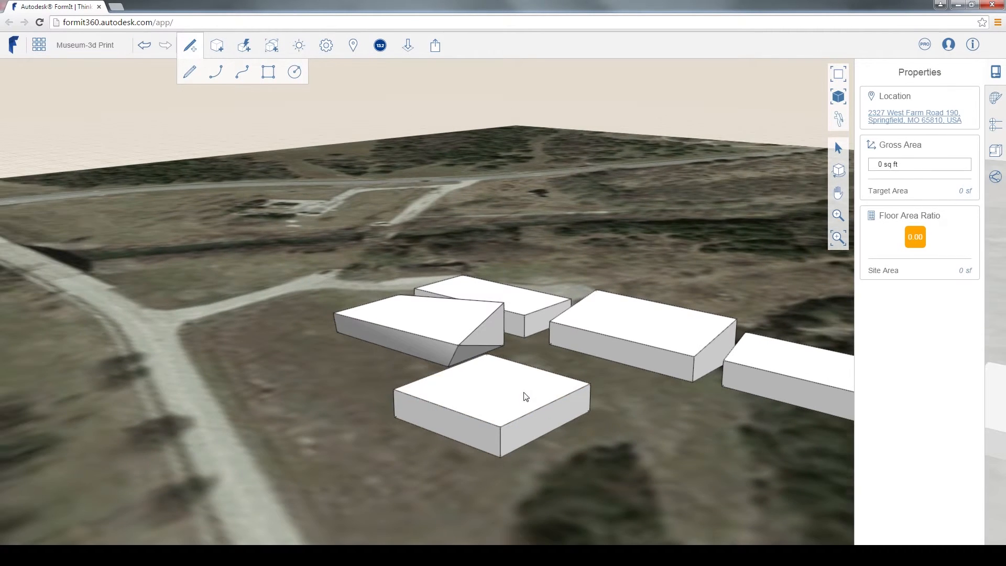
- Move the whole square box closer to the first row, just beyond the end of the distorted box
{"action": "right_click_drag", "start_coordinate": [683, 428], "coordinate": [636, 458]}
{"action": "middle_click_drag", "start_coordinate": [626, 450], "coordinate": [538, 371]}
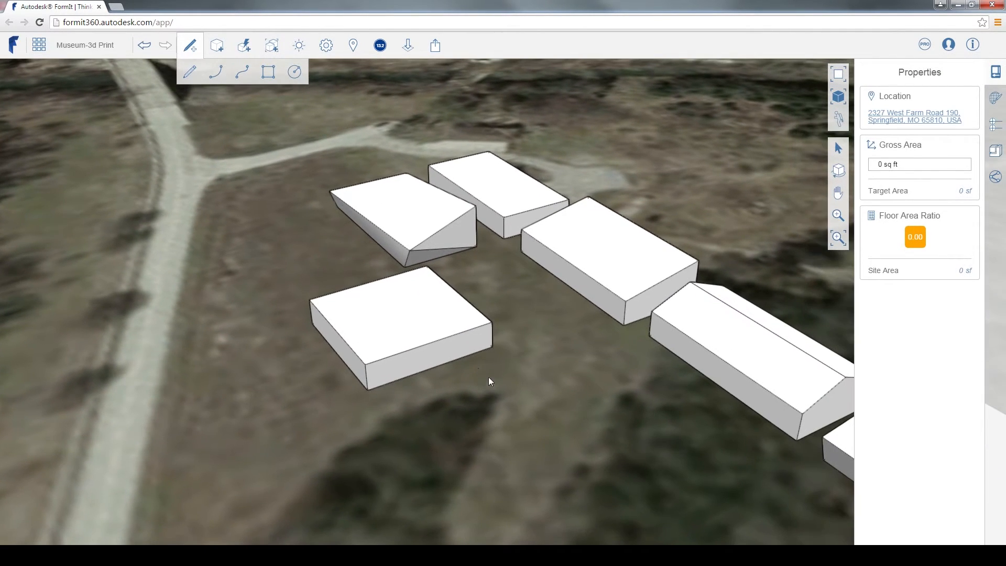
{"action": "double_click", "coordinate": [388, 331]}
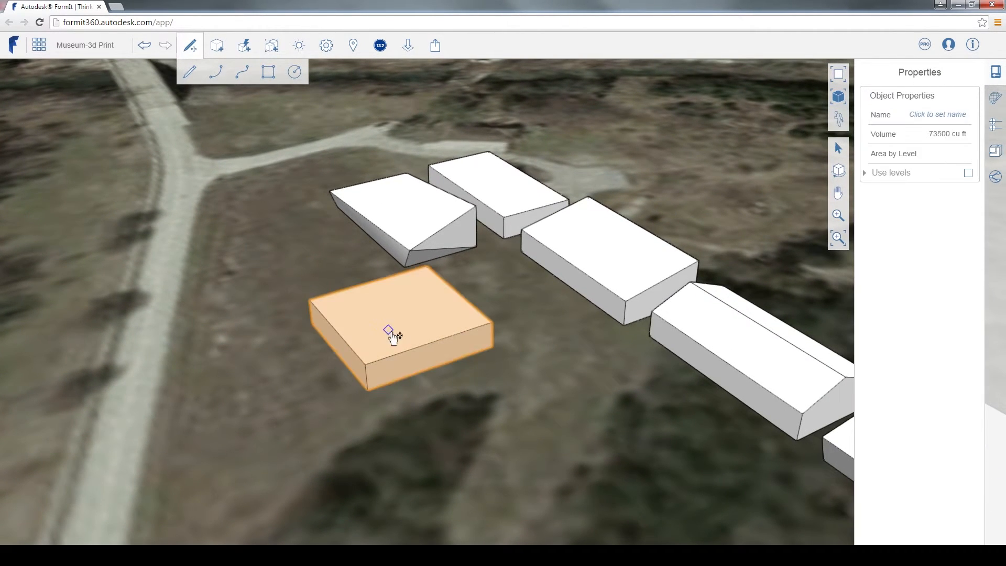
{"action": "left_click", "coordinate": [433, 392]}
{"action": "double_click", "coordinate": [419, 358]}
{"action": "left_click_drag", "start_coordinate": [422, 361], "coordinate": [508, 339]}
{"action": "left_click", "coordinate": [511, 376]}
- Copy the whole square box to the clipboard and clear the selection
{"action": "scroll", "coordinate": [511, 375], "scroll_direction": "down", "scroll_amount": 2}
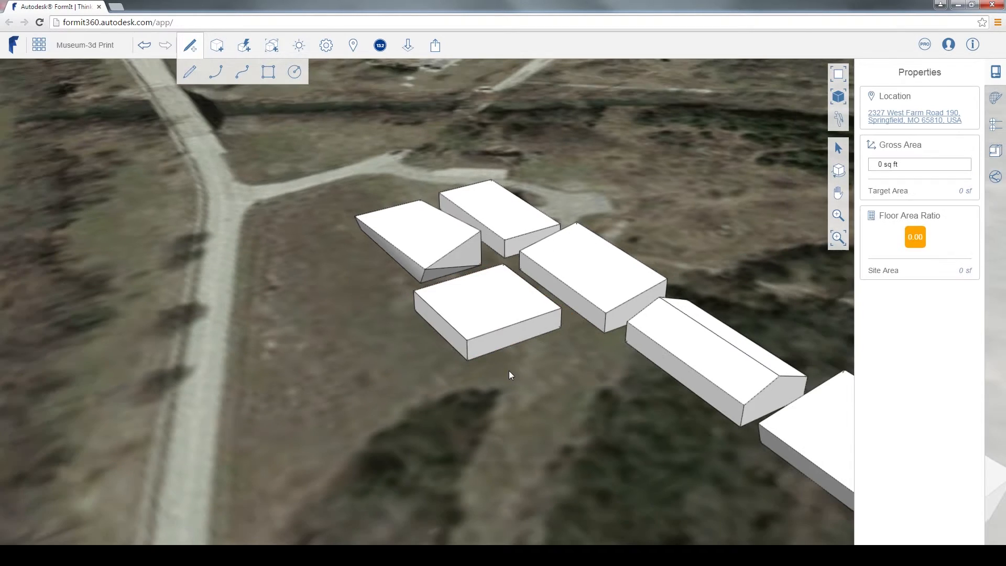
{"action": "middle_click_drag", "start_coordinate": [613, 370], "coordinate": [638, 392]}
{"action": "middle_click_drag", "start_coordinate": [608, 375], "coordinate": [357, 303]}
{"action": "left_click", "coordinate": [329, 224]}
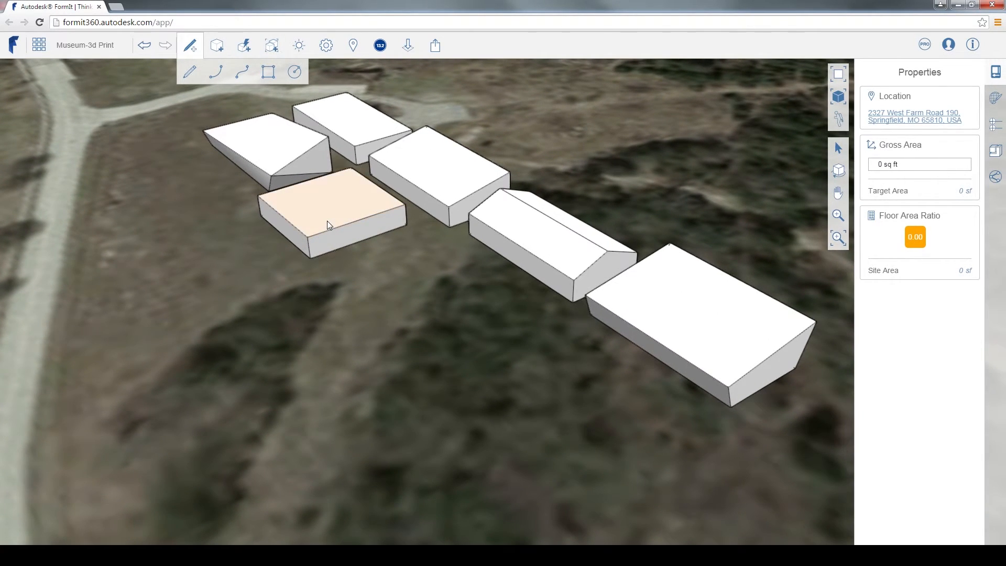
{"action": "right_click", "coordinate": [327, 220]}
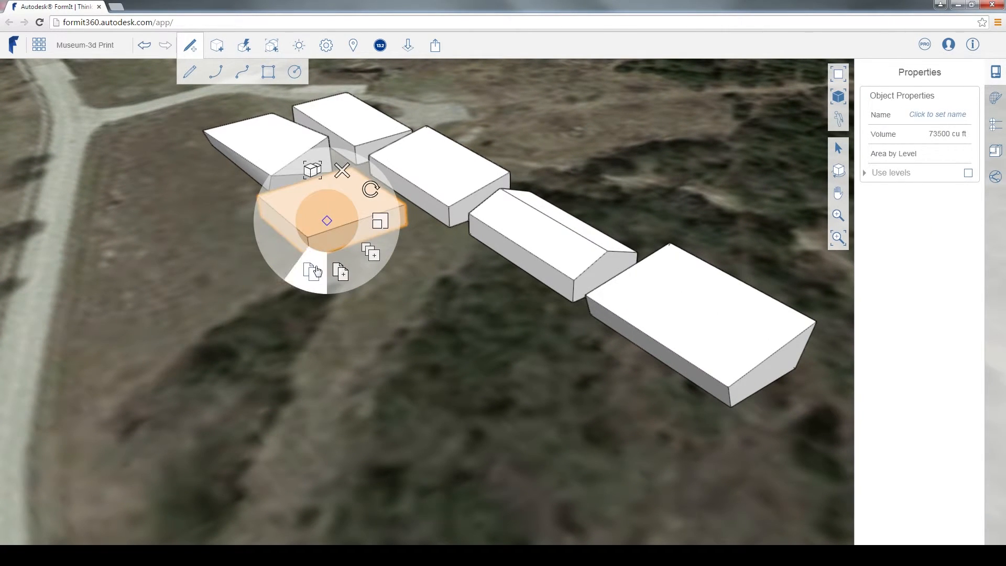
{"action": "left_click", "coordinate": [316, 271]}
{"action": "left_click", "coordinate": [376, 313]}
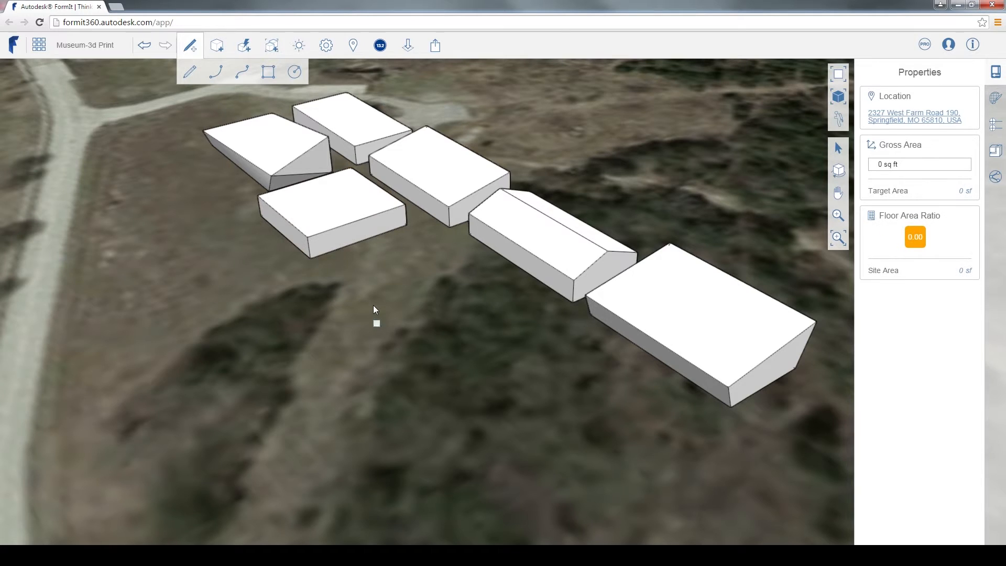
- Paste a copy beyond the free end of the square box and raise its inner top edge to slope the roof
{"action": "right_click", "coordinate": [375, 309]}
{"action": "left_click", "coordinate": [387, 354]}
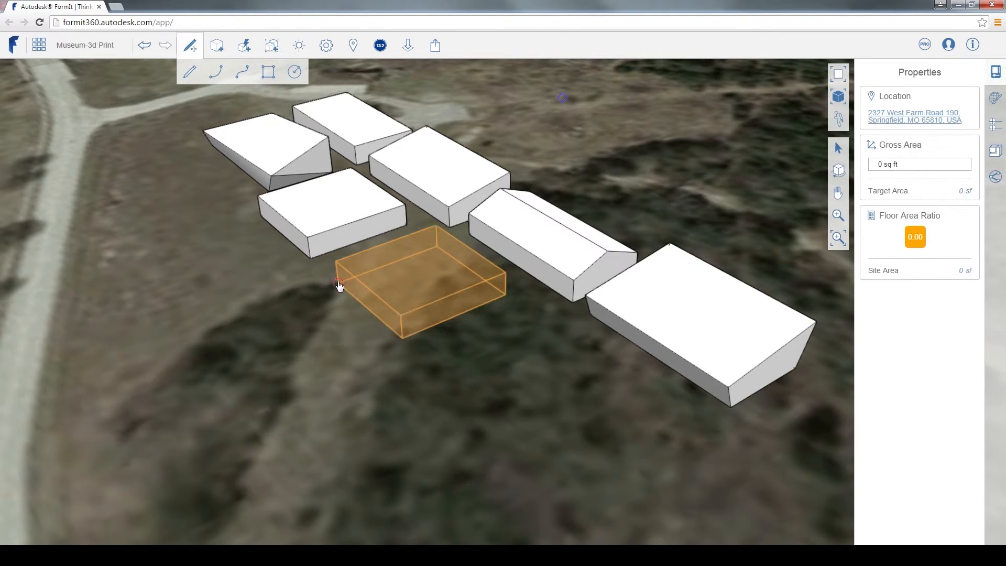
{"action": "left_click", "coordinate": [329, 285]}
{"action": "key", "text": "Escape"}
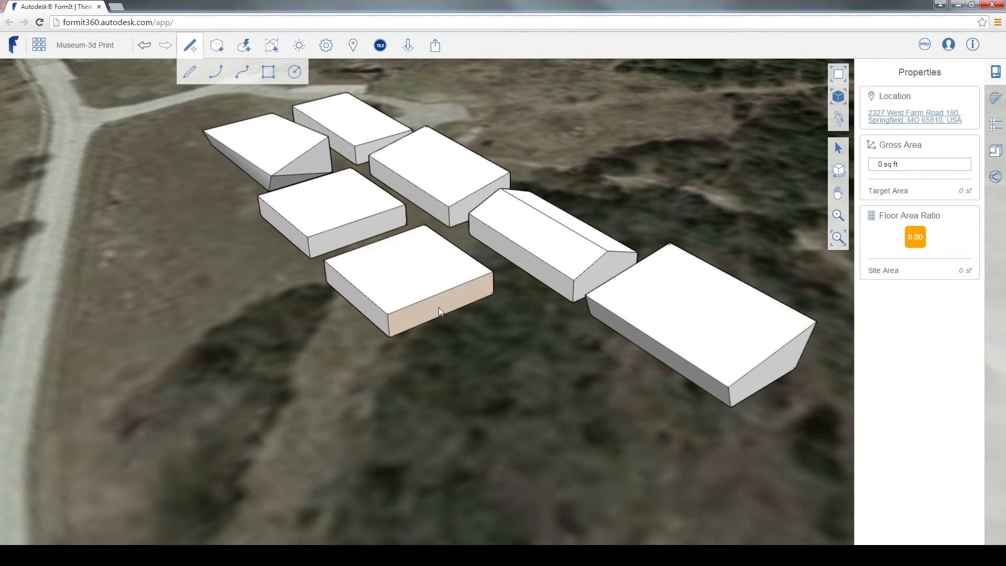
{"action": "left_click_drag", "start_coordinate": [467, 259], "coordinate": [459, 239]}
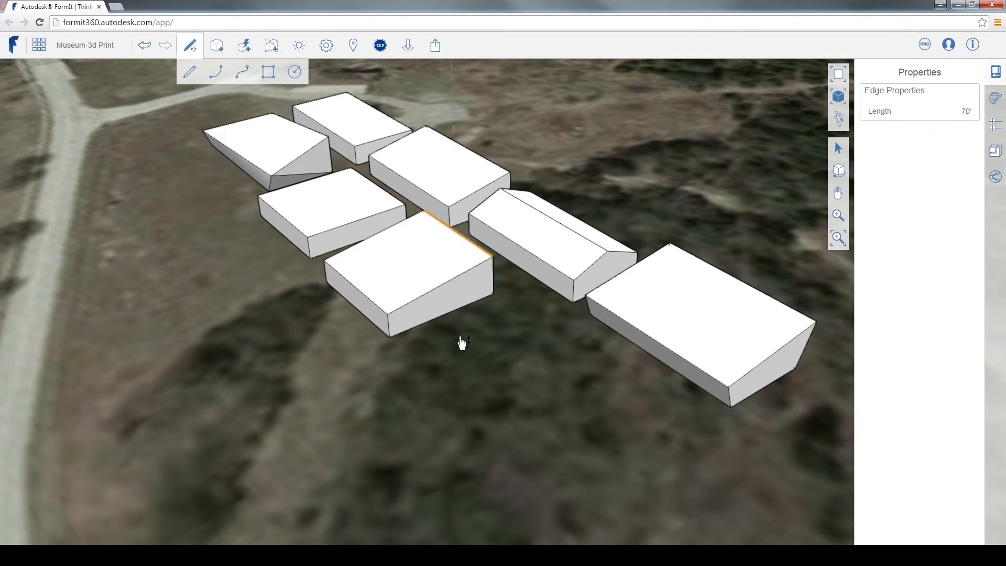
- Paste a third square box beyond the free end of the sloped square box
{"action": "right_click", "coordinate": [461, 340]}
{"action": "left_click", "coordinate": [474, 387]}
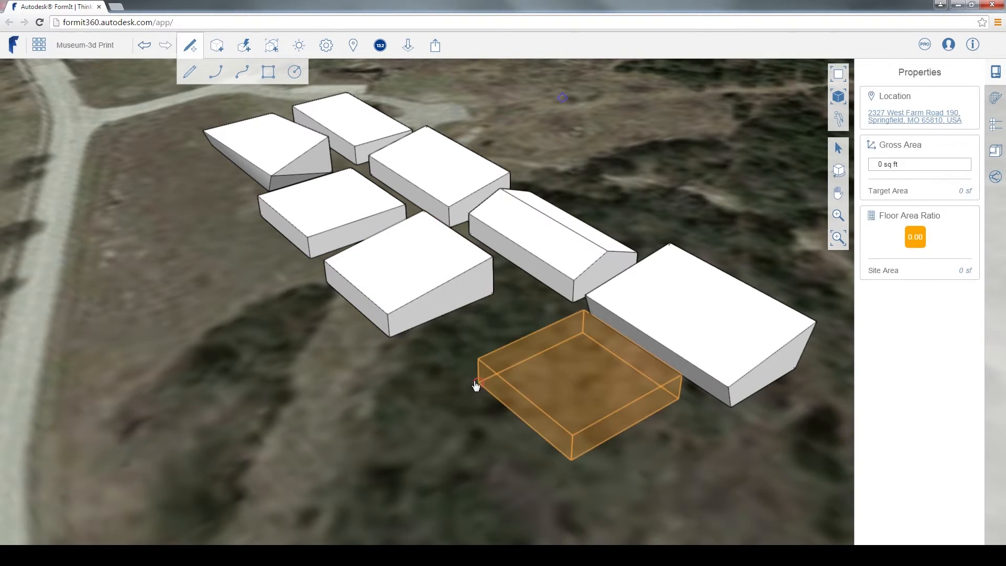
{"action": "left_click", "coordinate": [418, 356]}
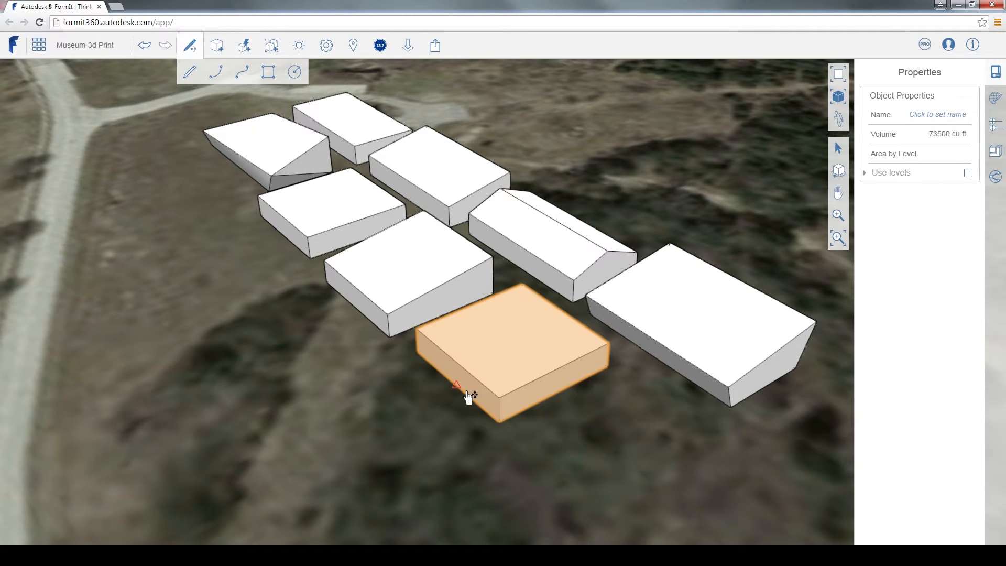
- Draw a 70' line between opposite top edge midpoints of the third square box and raise it as a gable ridge
{"action": "left_click", "coordinate": [190, 72]}
{"action": "left_click", "coordinate": [471, 304]}
{"action": "left_click", "coordinate": [556, 368]}
{"action": "left_click", "coordinate": [512, 337]}
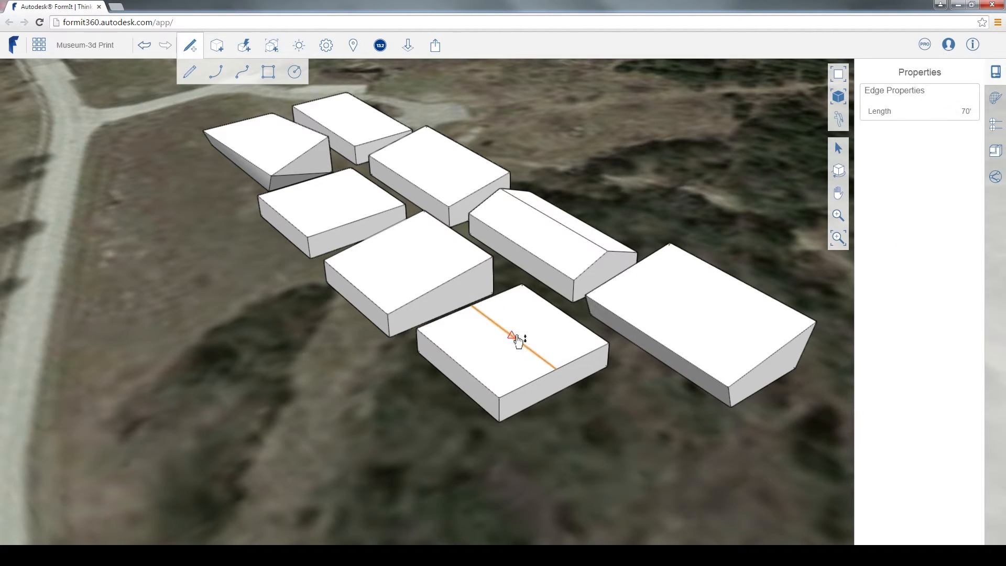
{"action": "left_click_drag", "start_coordinate": [515, 334], "coordinate": [512, 321]}
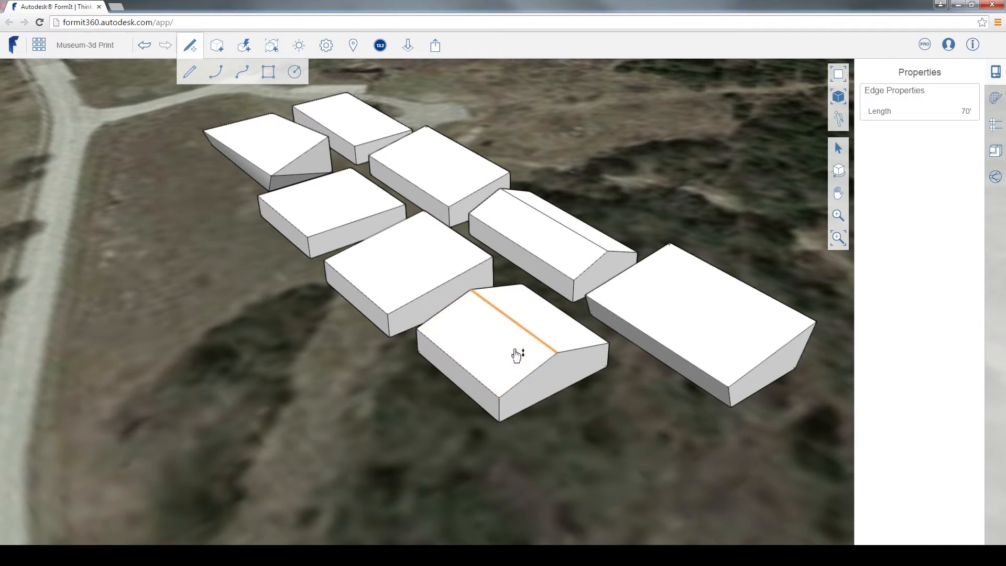
- Paste a fourth square box beyond the free end of the gabled square box and align it with the row
{"action": "scroll", "coordinate": [516, 352], "scroll_direction": "down", "scroll_amount": 2}
{"action": "right_click", "coordinate": [596, 397]}
{"action": "left_click", "coordinate": [606, 441]}
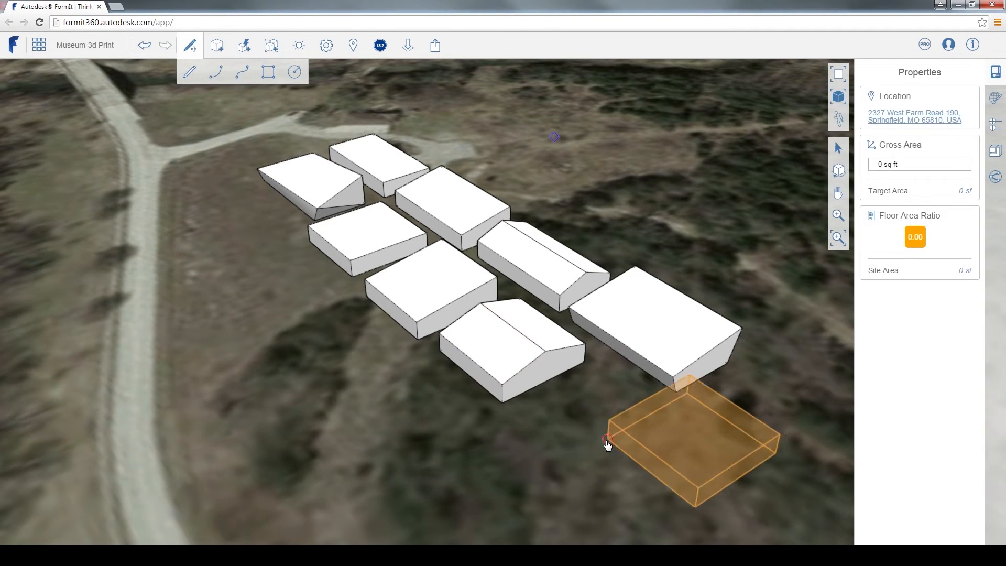
{"action": "left_click", "coordinate": [536, 430]}
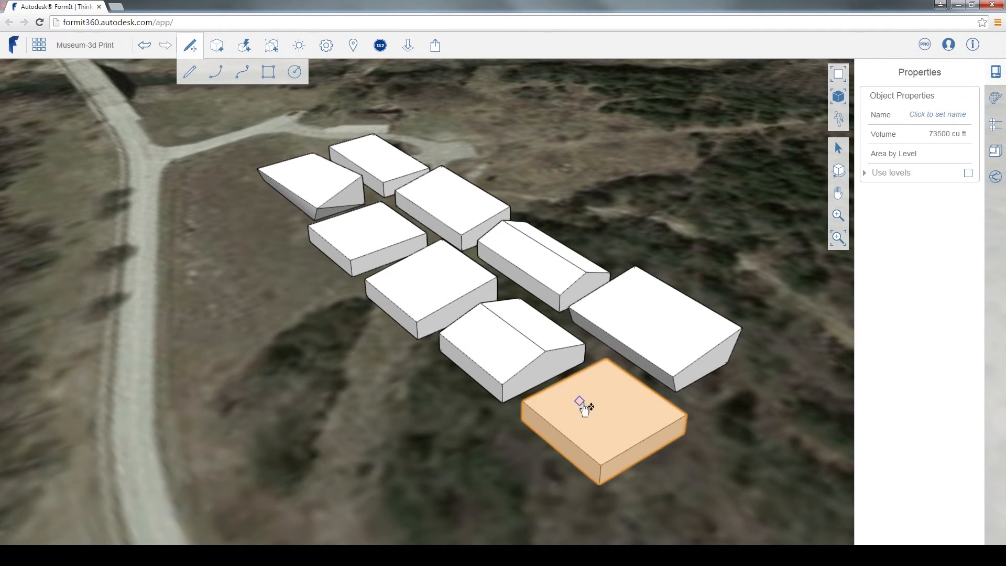
{"action": "key", "text": "Escape"}
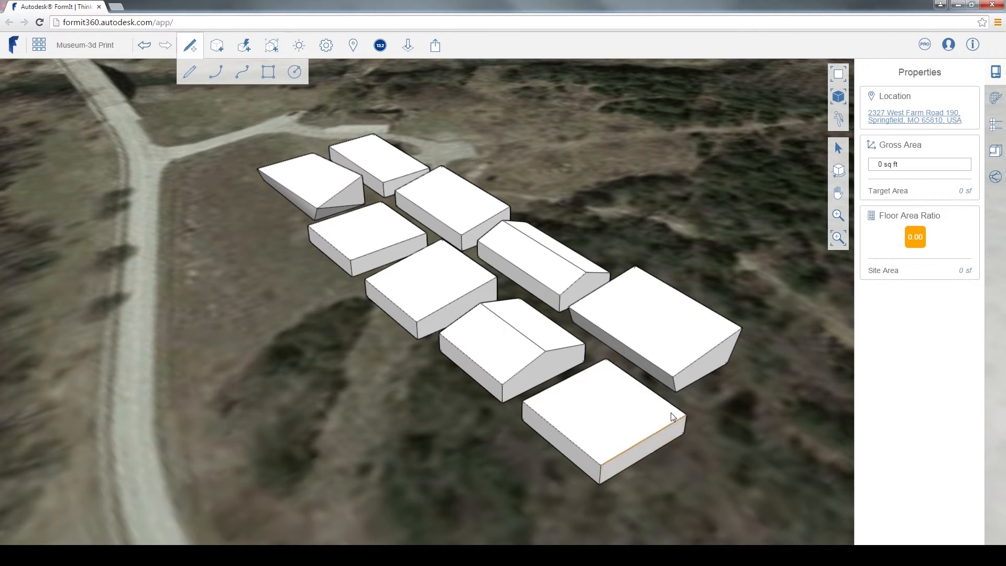
- Raise the inner top edge of the fourth square box to slope its roof and pull that edge outward 10'
{"action": "left_click", "coordinate": [653, 395]}
{"action": "left_click_drag", "start_coordinate": [648, 388], "coordinate": [648, 383]}
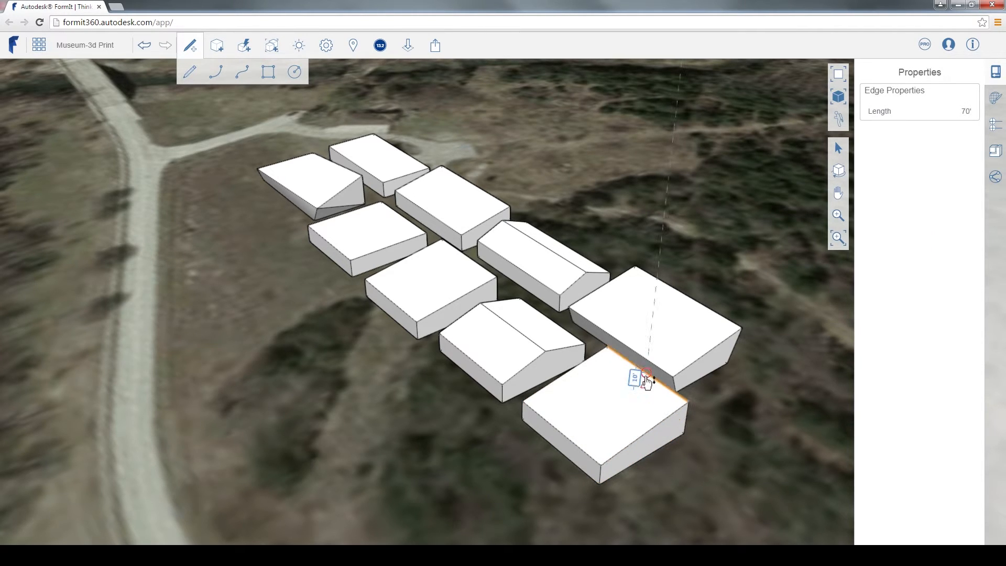
{"action": "right_click_drag", "start_coordinate": [670, 435], "coordinate": [627, 424]}
{"action": "scroll", "coordinate": [626, 419], "scroll_direction": "up", "scroll_amount": 3}
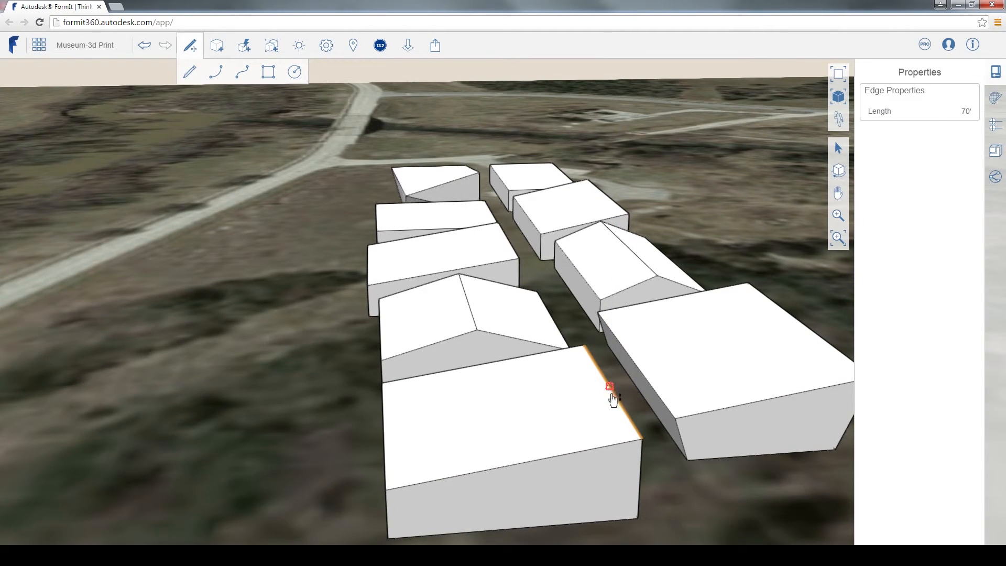
{"action": "left_click_drag", "start_coordinate": [611, 394], "coordinate": [644, 387]}
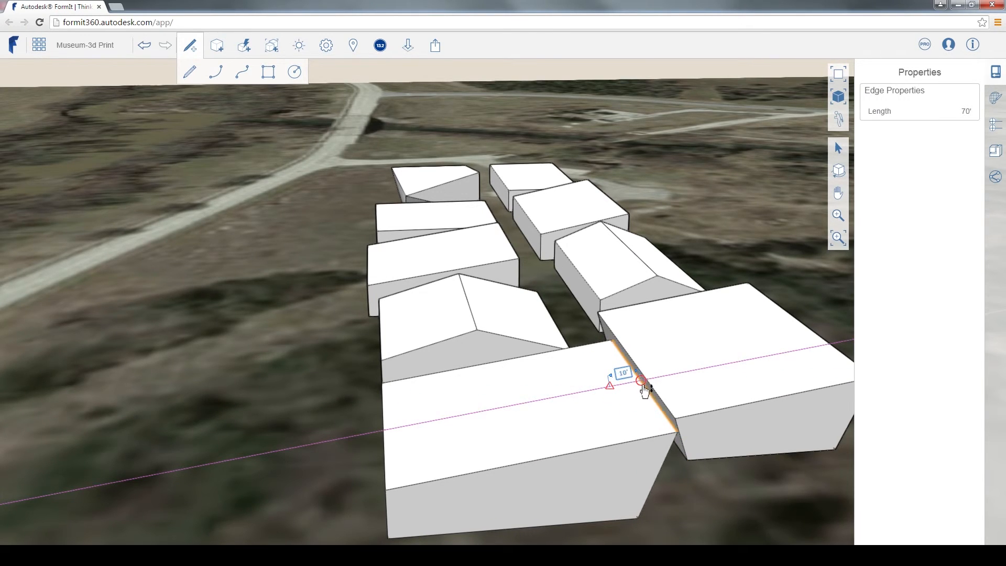
- Pull the lower outer top edge of the fourth square box outward 10' so the roof overhangs on that side
{"action": "scroll", "coordinate": [616, 429], "scroll_direction": "down", "scroll_amount": 2}
{"action": "right_click_drag", "start_coordinate": [603, 421], "coordinate": [636, 470]}
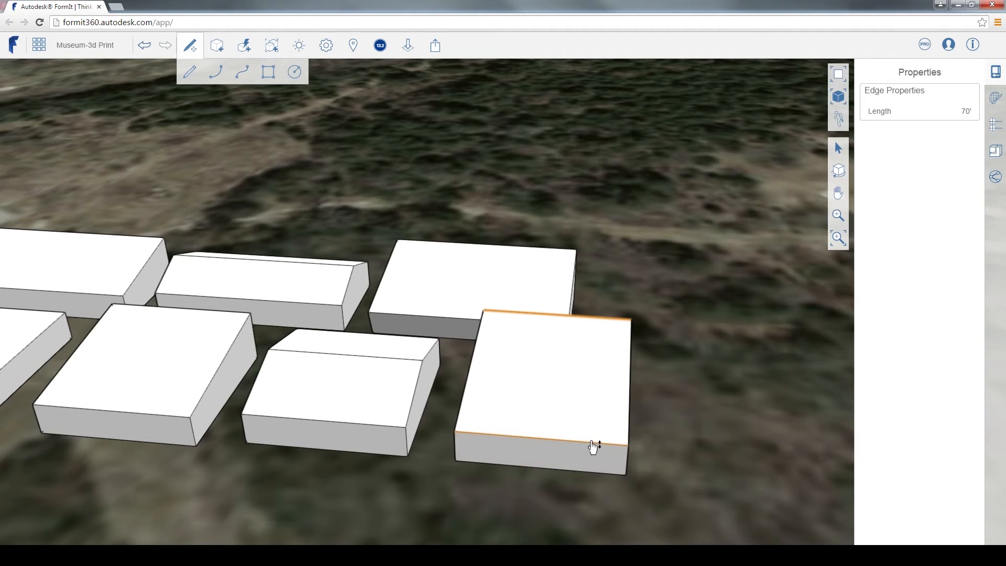
{"action": "right_click_drag", "start_coordinate": [639, 467], "coordinate": [451, 464]}
{"action": "scroll", "coordinate": [449, 459], "scroll_direction": "up", "scroll_amount": 1}
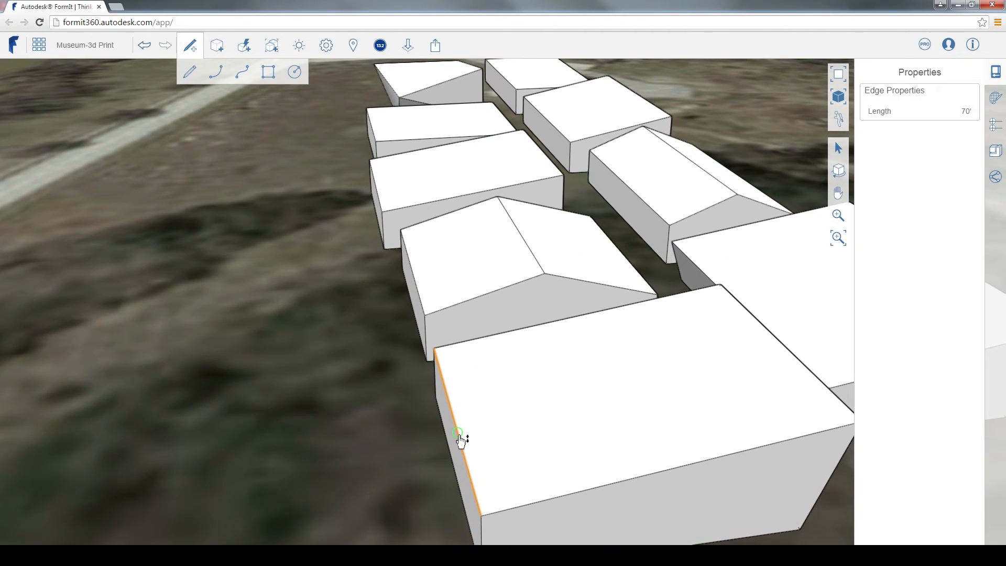
{"action": "left_click_drag", "start_coordinate": [454, 420], "coordinate": [432, 435]}
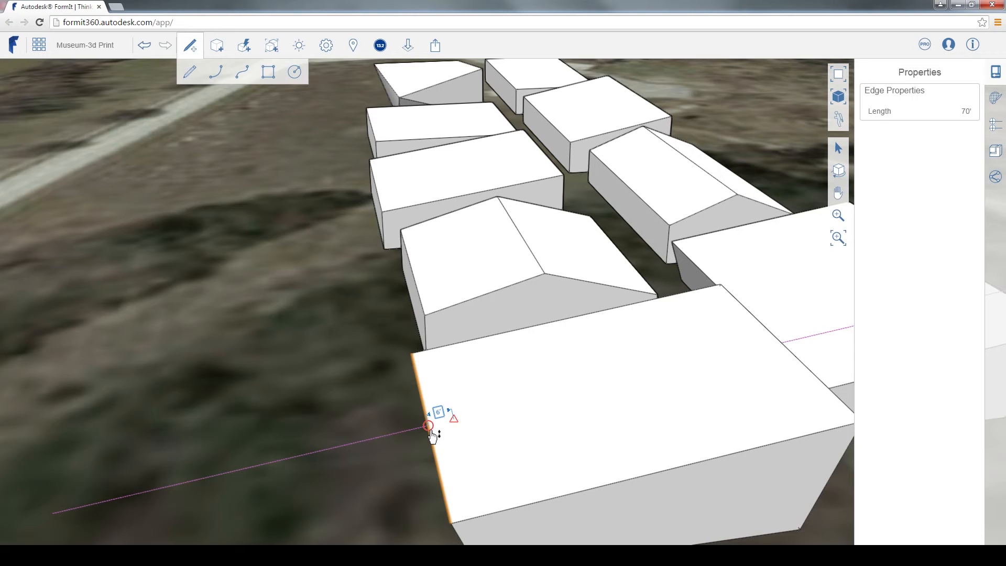
{"action": "left_click", "coordinate": [440, 413]}
{"action": "type", "text": "10"}
{"action": "key", "text": "Return"}
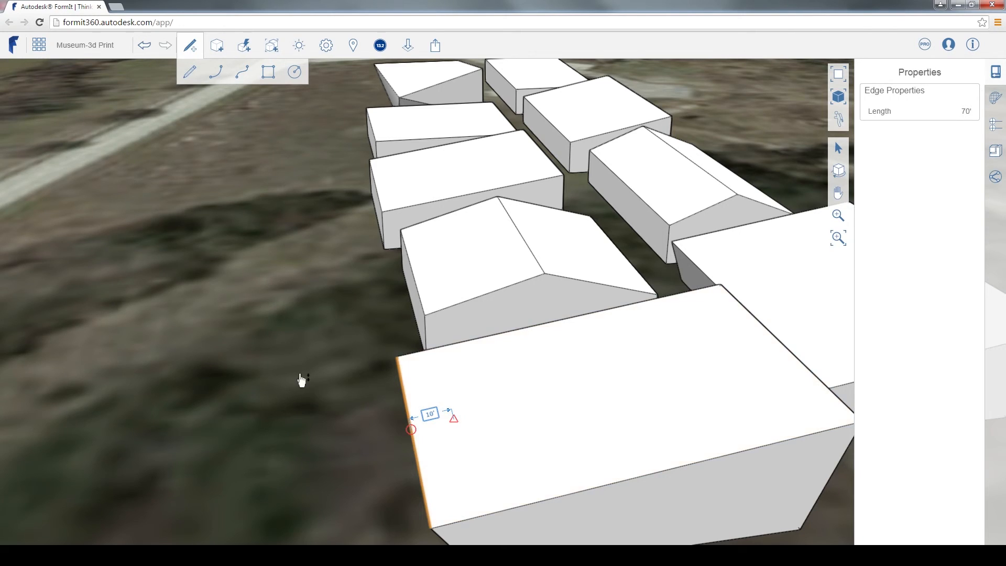
{"action": "scroll", "coordinate": [304, 378], "scroll_direction": "down", "scroll_amount": 5}
{"action": "middle_click_drag", "start_coordinate": [303, 379], "coordinate": [436, 404]}
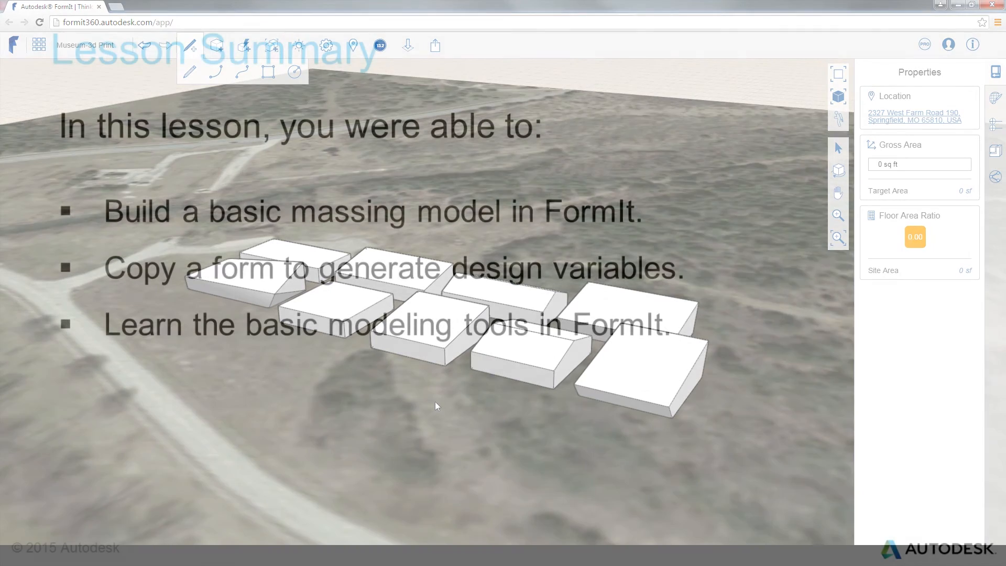